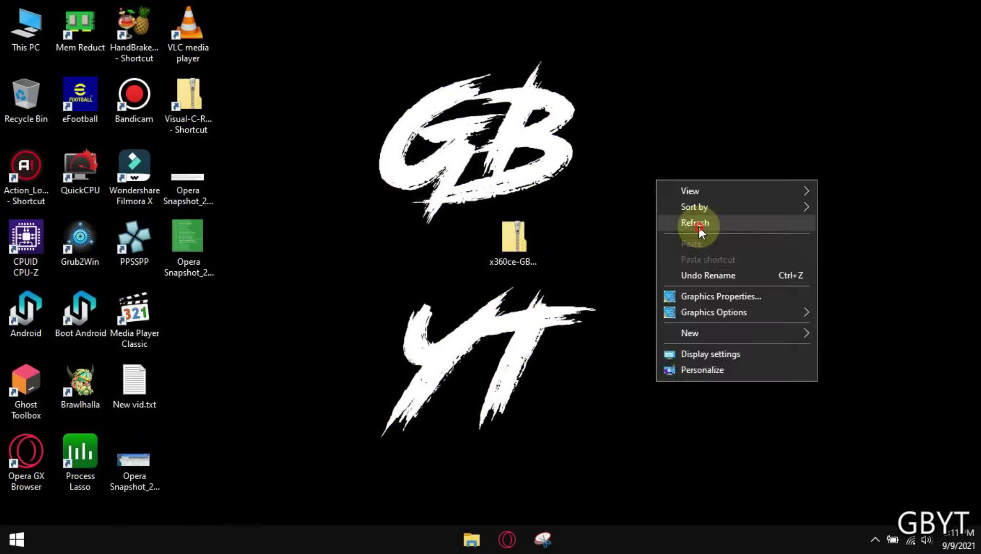
# - Extract x360ce-GBYT.zip with 7-Zip into its own x360ce-GBYT folder
pyautogui.click(702, 226)
pyautogui.click(514, 246)
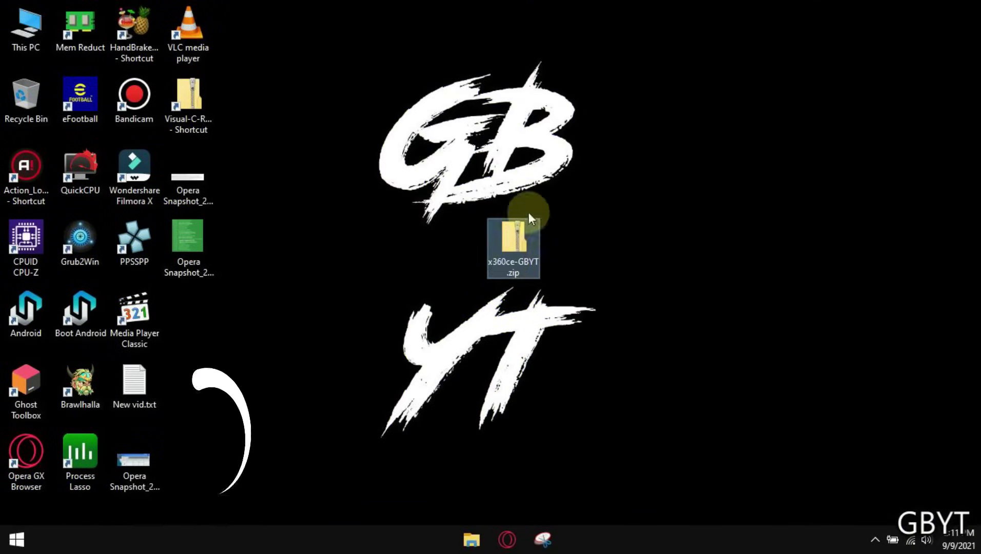
pyautogui.rightClick(514, 246)
pyautogui.moveTo(563, 265)
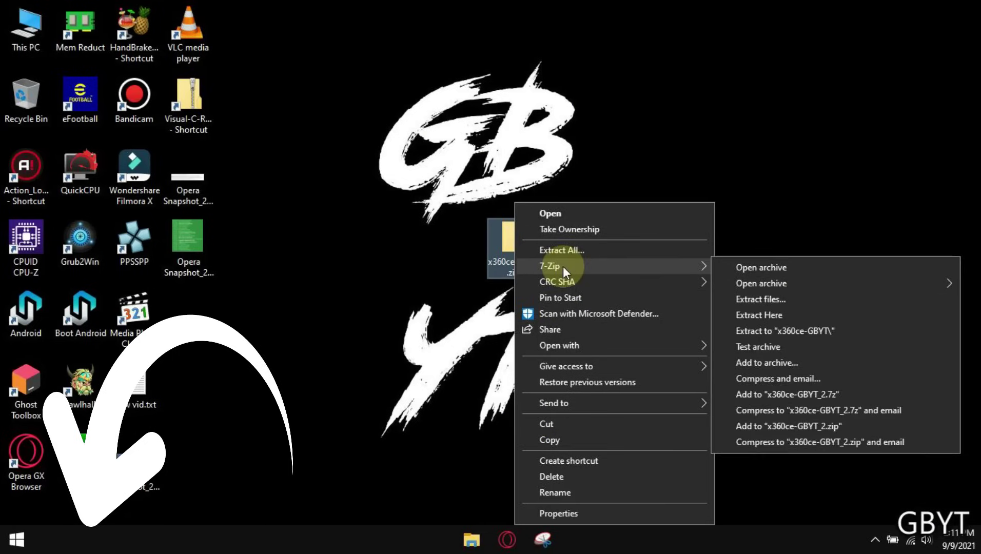
pyautogui.click(787, 333)
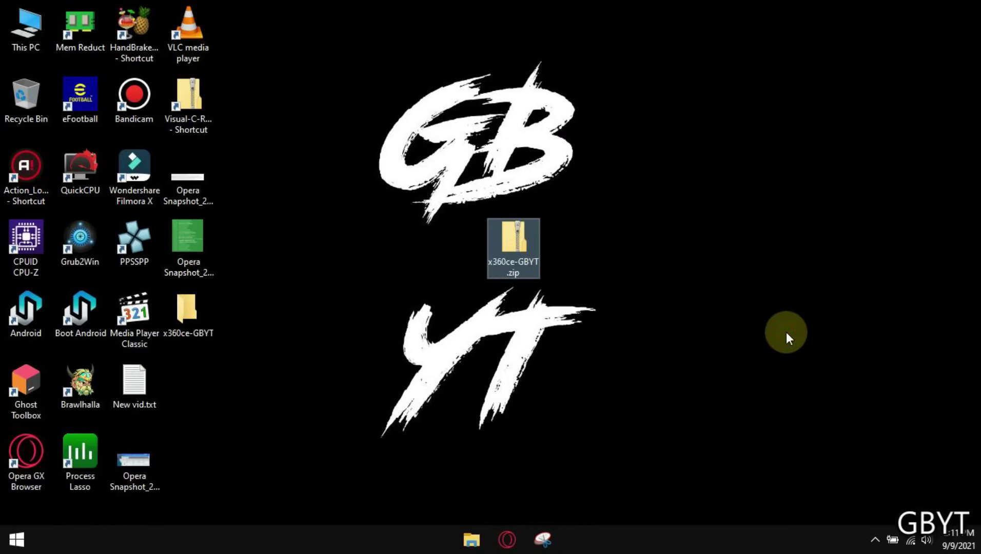
# - Place the extracted x360ce-GBYT folder beside the zip and open it
pyautogui.moveTo(203, 316); pyautogui.dragTo(588, 251)
pyautogui.rightClick(674, 233)
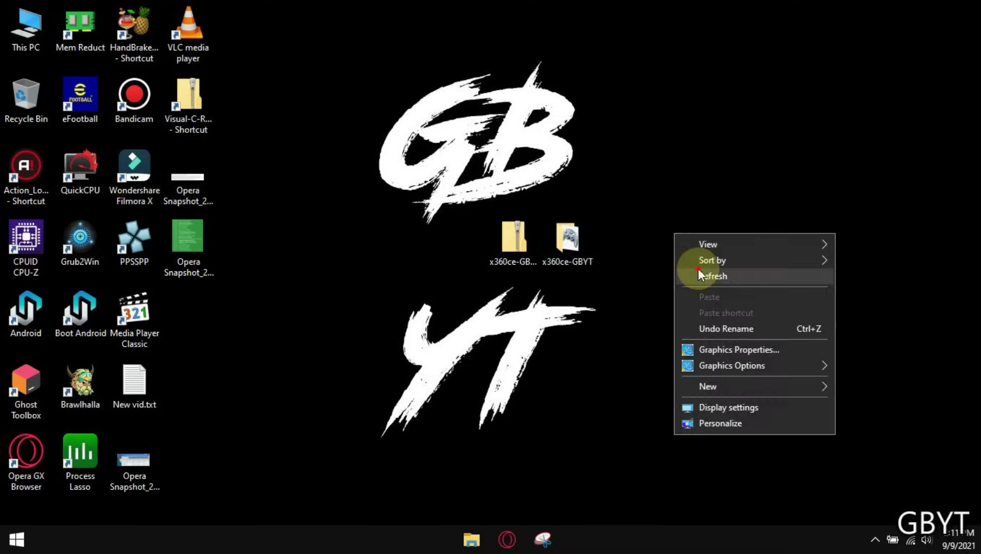
pyautogui.click(697, 272)
pyautogui.rightClick(585, 252)
pyautogui.click(613, 173)
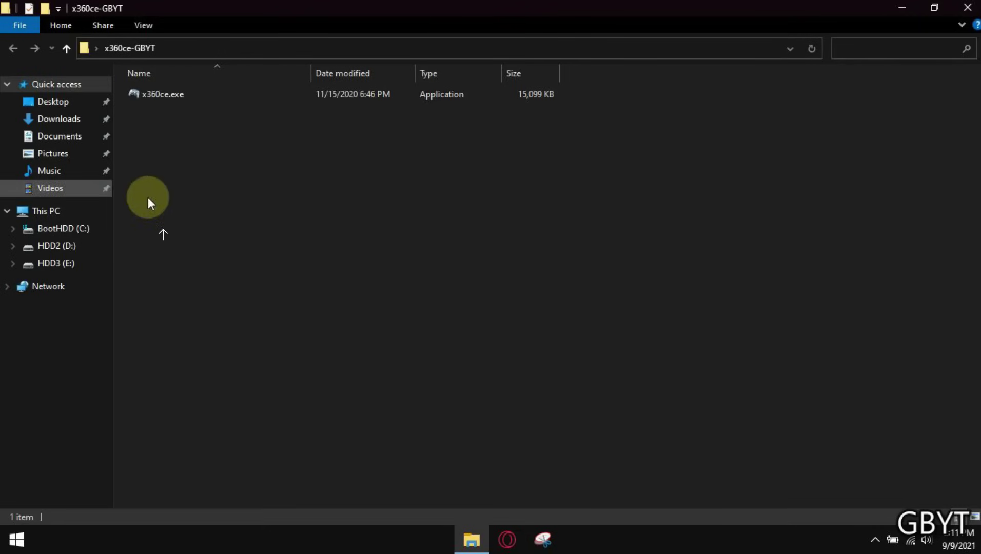
# - Cut x360ce.exe and go to C:\Program Files on the BootHDD drive
pyautogui.rightClick(179, 96)
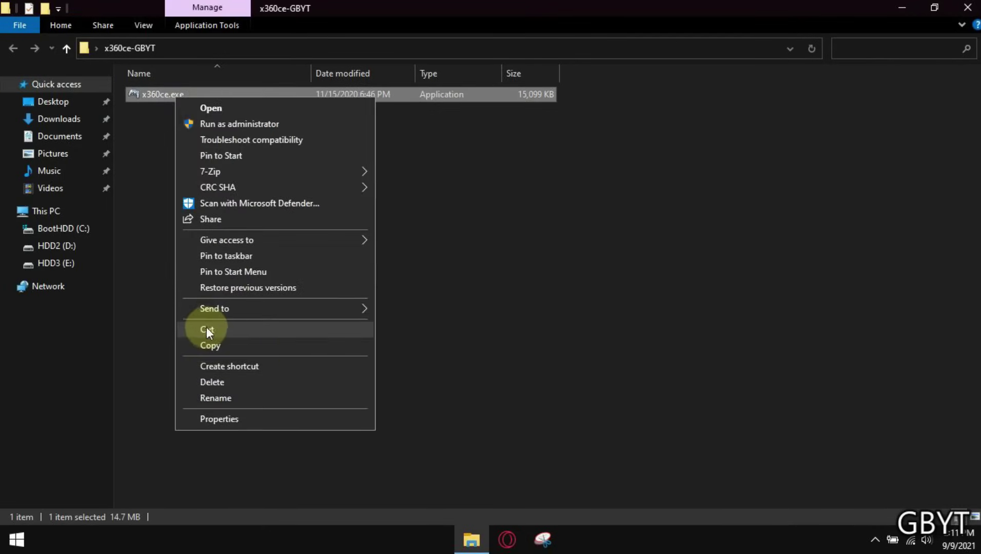
pyautogui.click(205, 328)
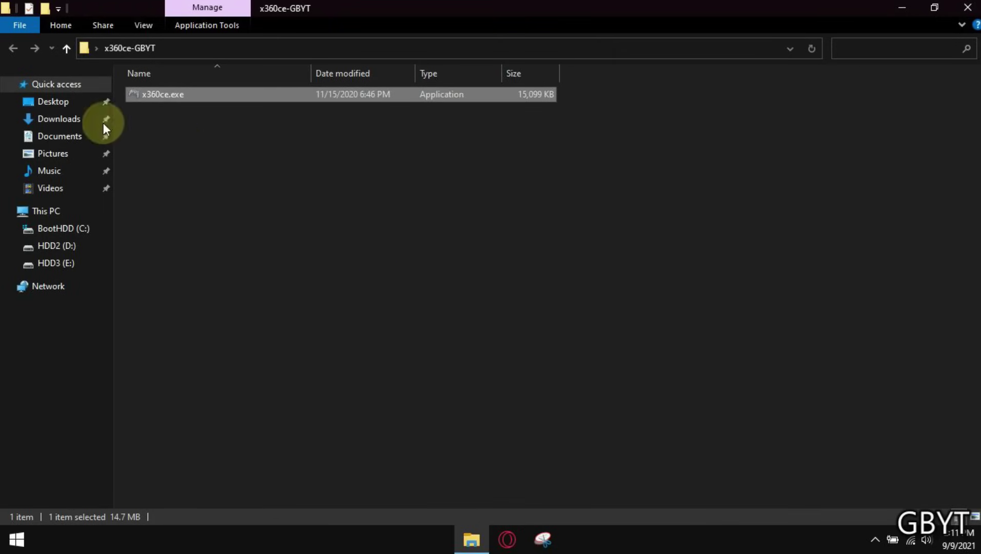
pyautogui.click(62, 232)
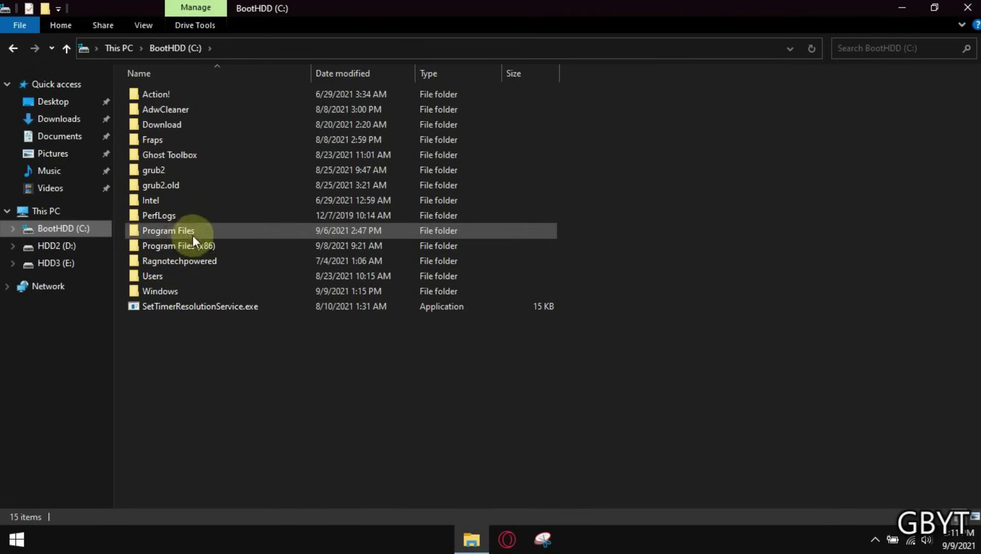
pyautogui.doubleClick(168, 229)
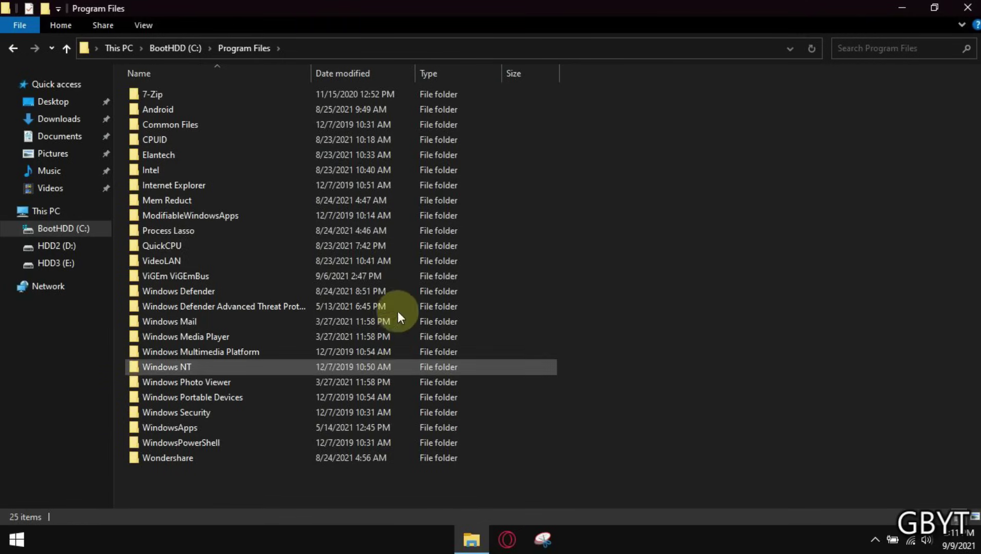
# - Make a new folder named 'x360ce' in C:\Program Files and select it
pyautogui.rightClick(592, 245)
pyautogui.moveTo(633, 418)
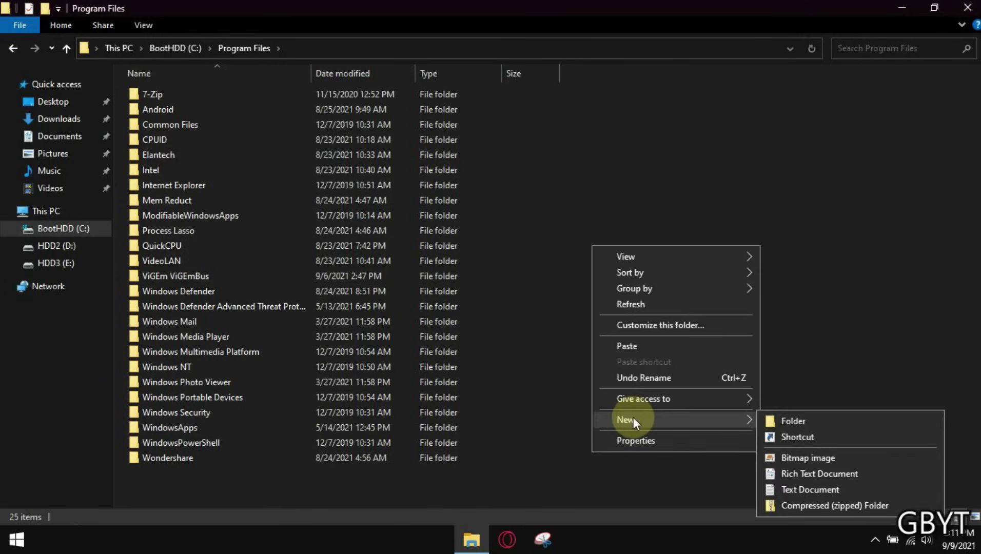
pyautogui.click(773, 421)
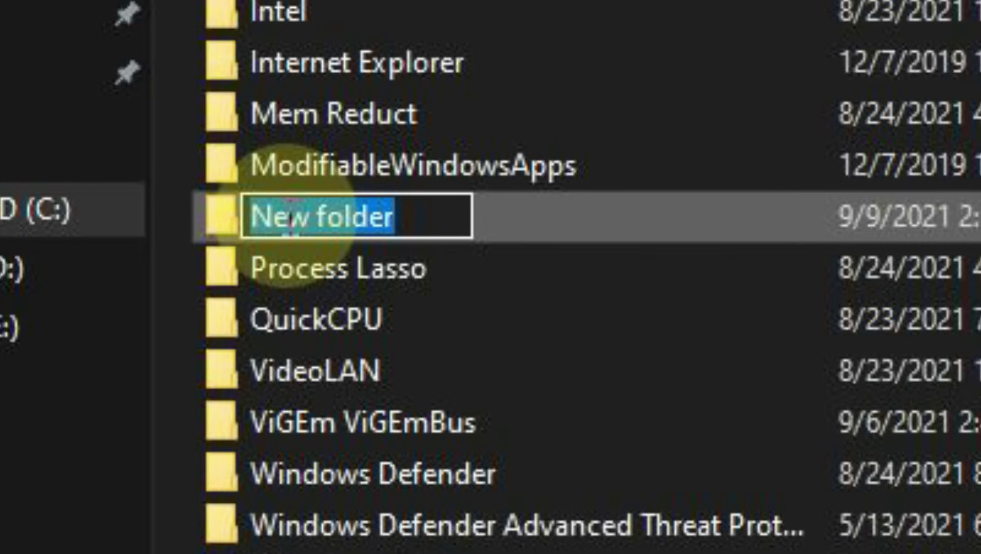
pyautogui.press('BackSpace')
pyautogui.click(296, 218)
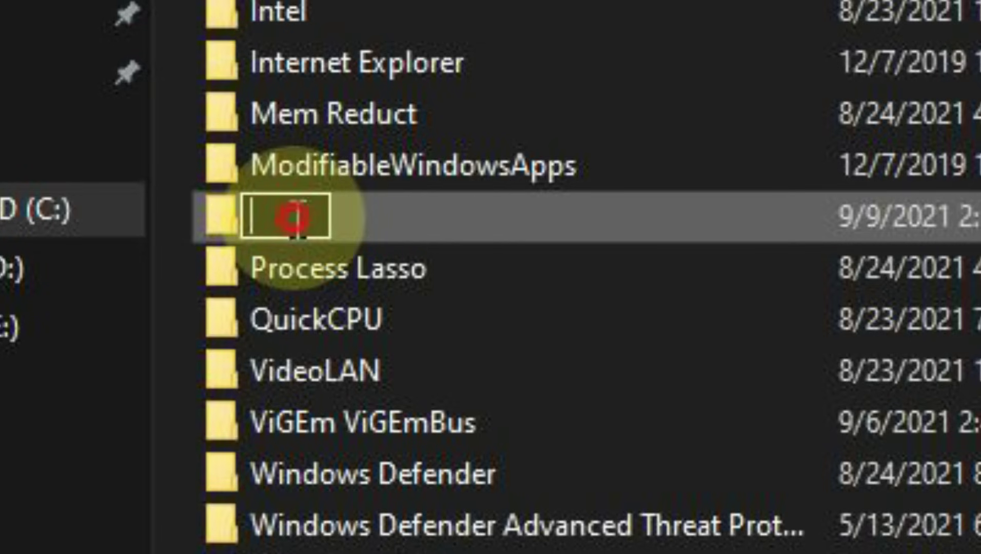
pyautogui.write('x')
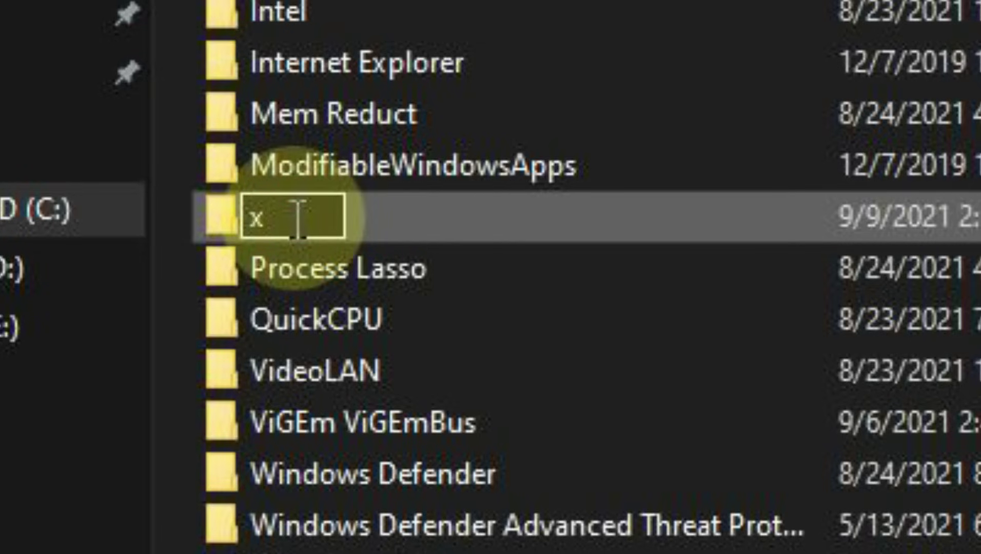
pyautogui.write('360')
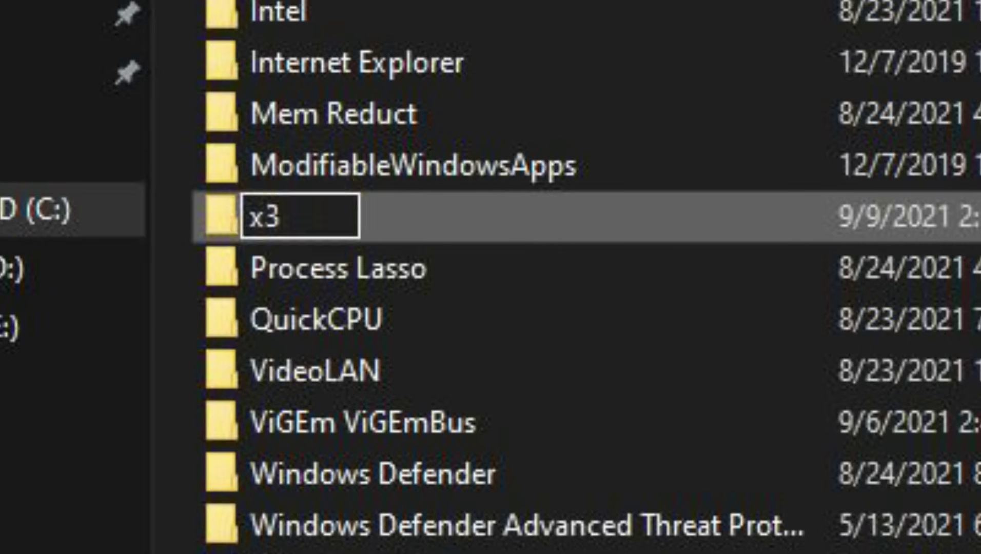
pyautogui.write('ce')
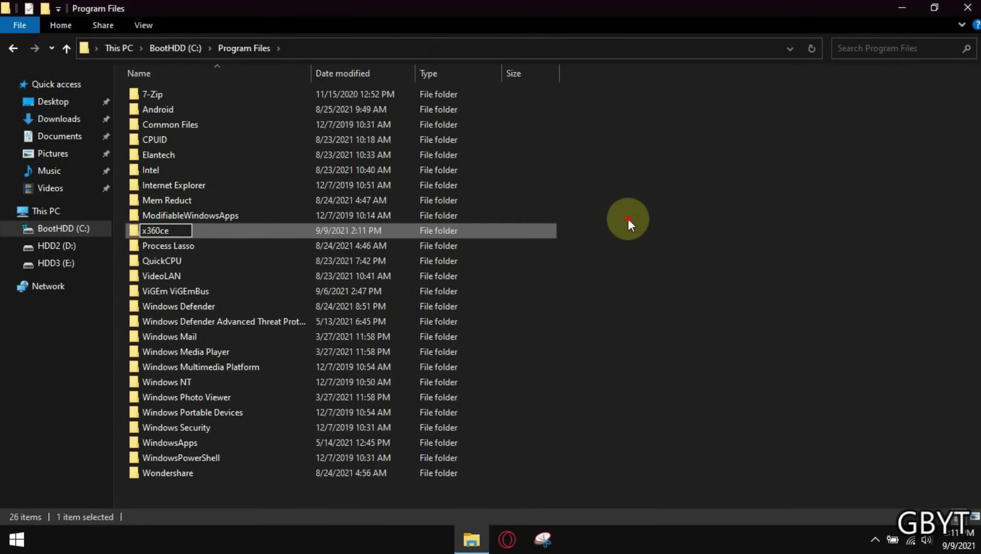
pyautogui.press('Return')
pyautogui.click(620, 361)
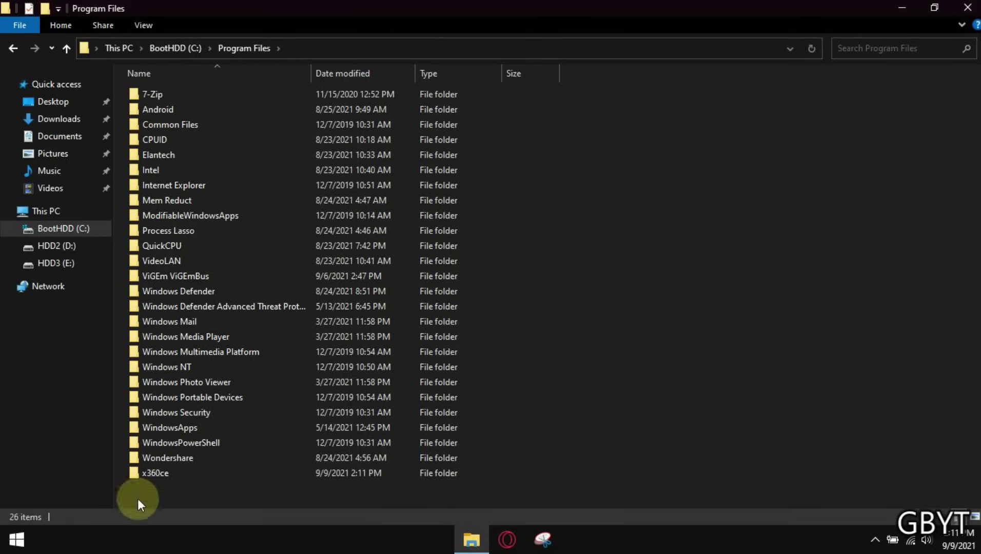
pyautogui.click(152, 473)
pyautogui.rightClick(152, 473)
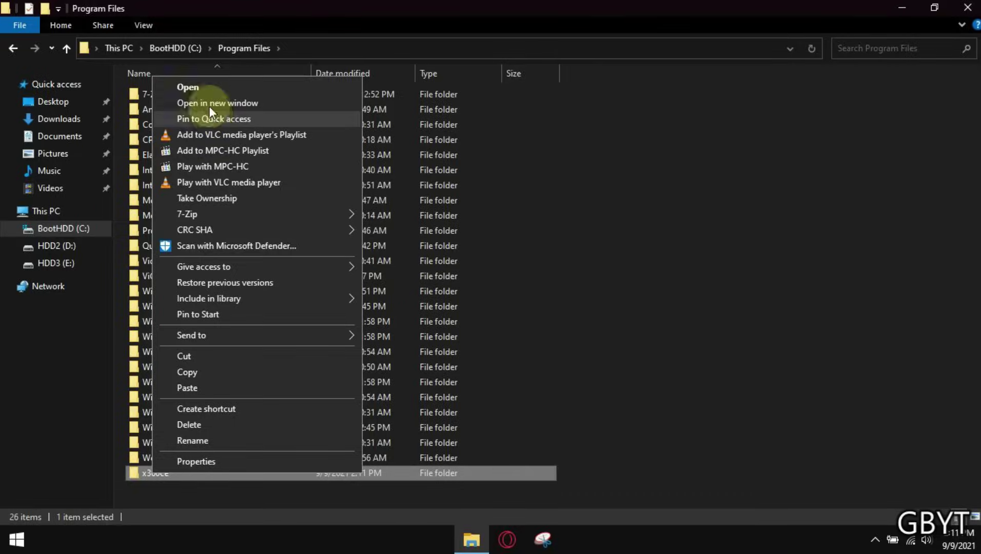
# - Paste x360ce.exe from x360ce-GBYT into C:\Program Files\x360ce
pyautogui.click(205, 90)
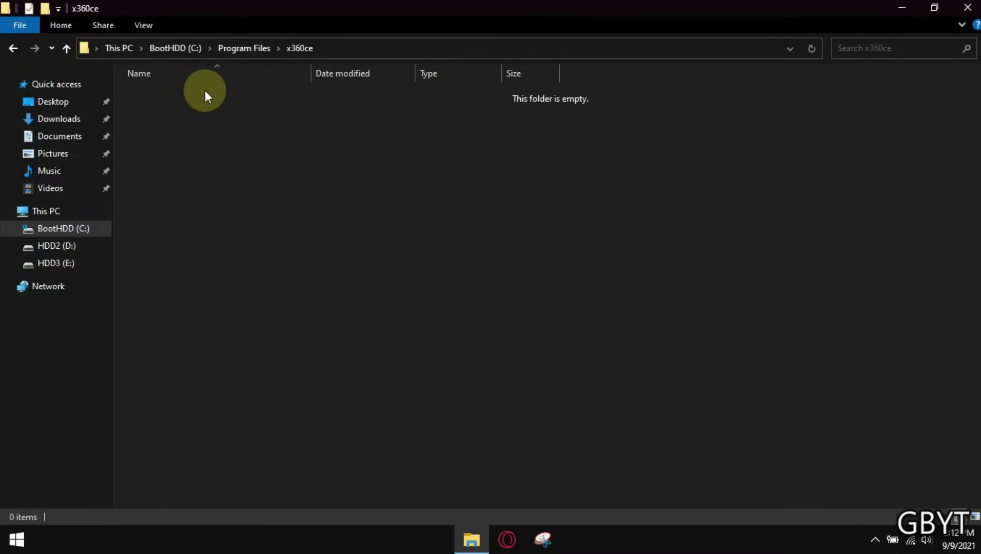
pyautogui.moveTo(232, 7); pyautogui.dragTo(499, 166)
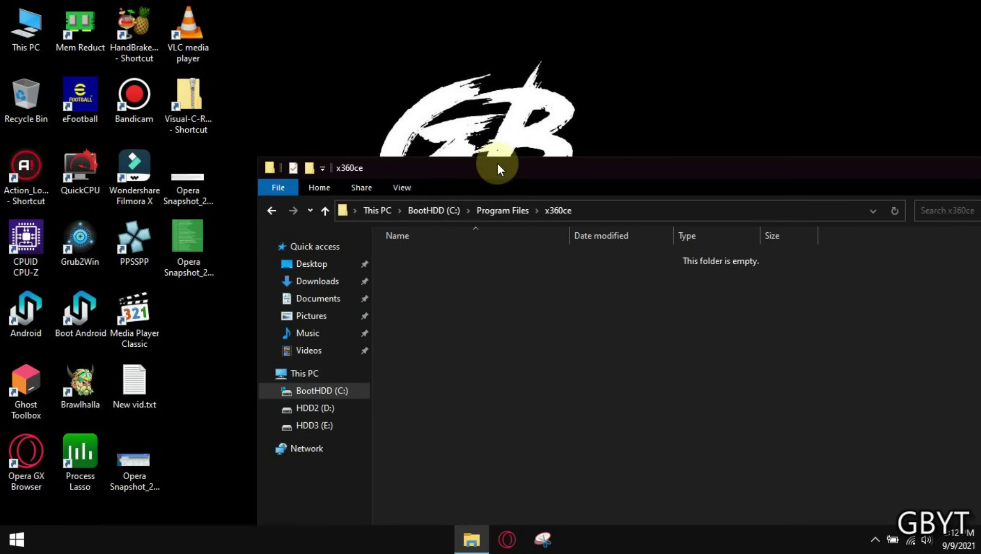
pyautogui.moveTo(490, 286); pyautogui.dragTo(495, 293)
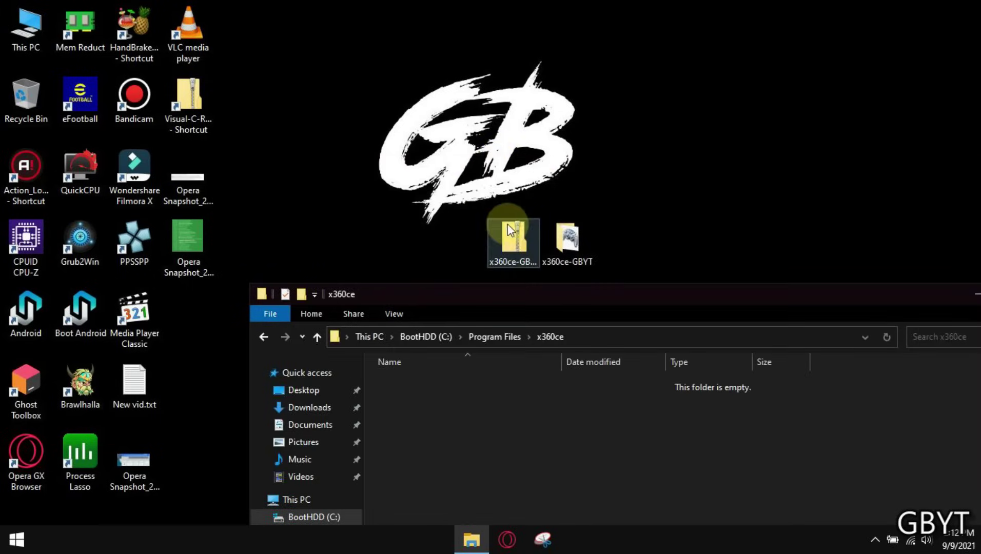
pyautogui.doubleClick(566, 240)
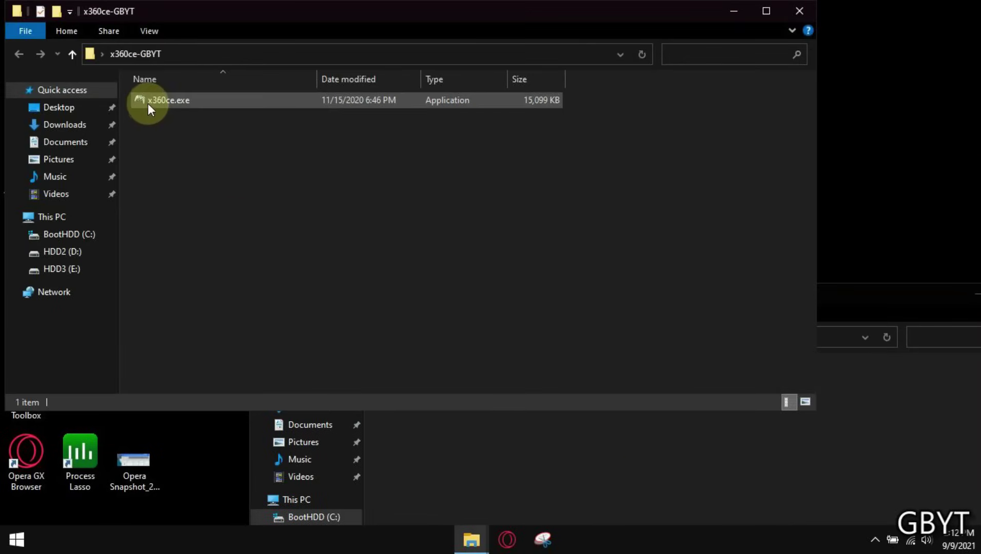
pyautogui.click(471, 471)
pyautogui.rightClick(470, 471)
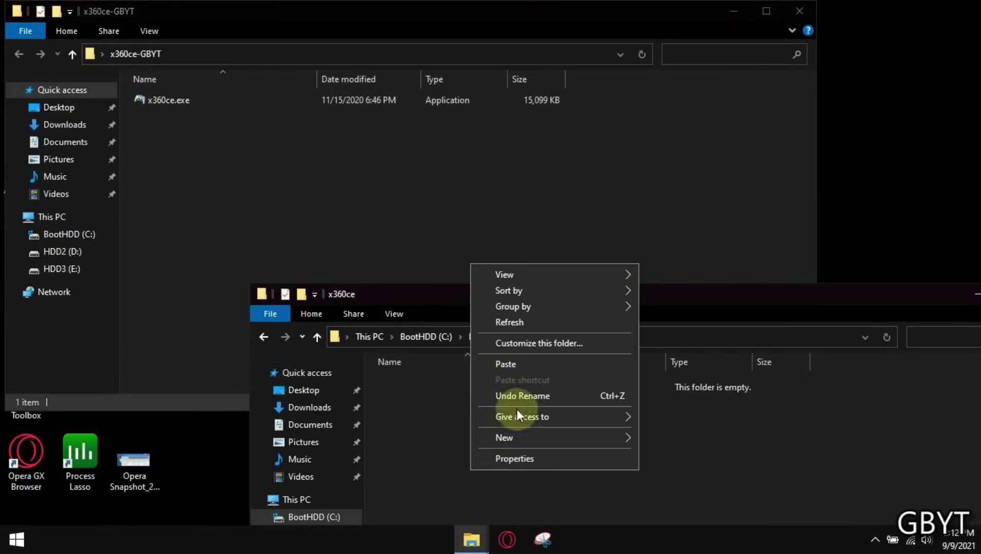
pyautogui.click(526, 362)
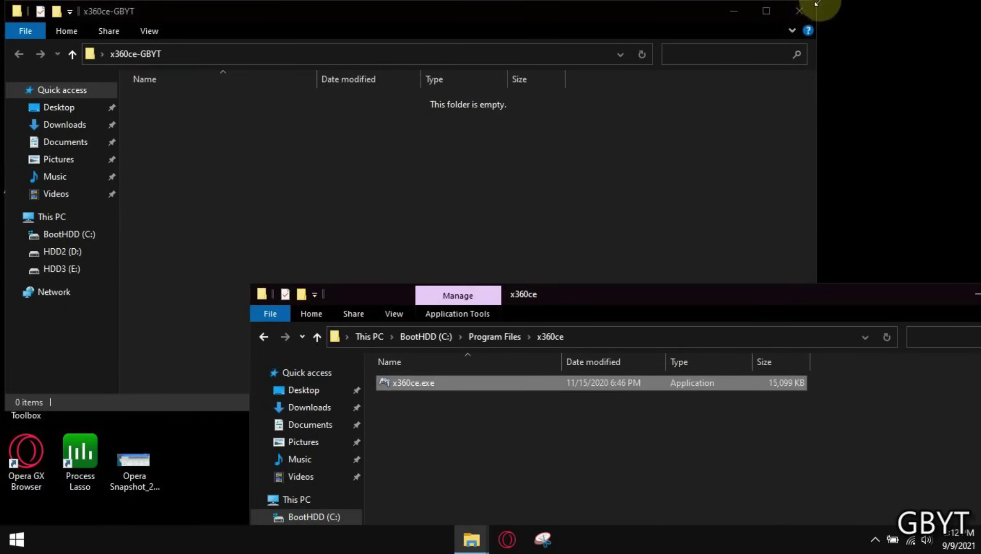
# - Close the emptied x360ce-GBYT window and delete that folder from the desktop
pyautogui.click(799, 10)
pyautogui.rightClick(573, 240)
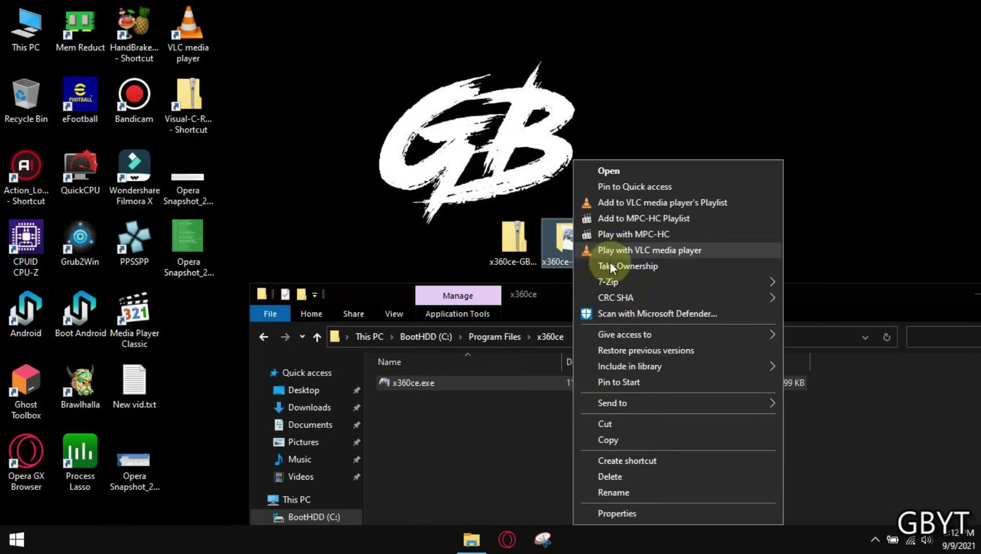
pyautogui.click(630, 478)
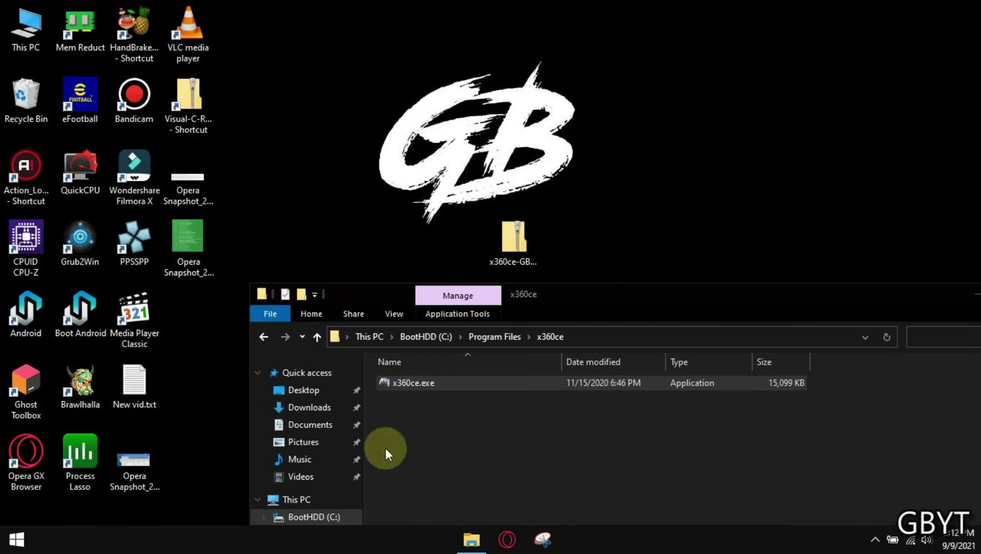
# - Create a desktop shortcut to x360ce.exe from the x360ce folder
pyautogui.doubleClick(530, 296)
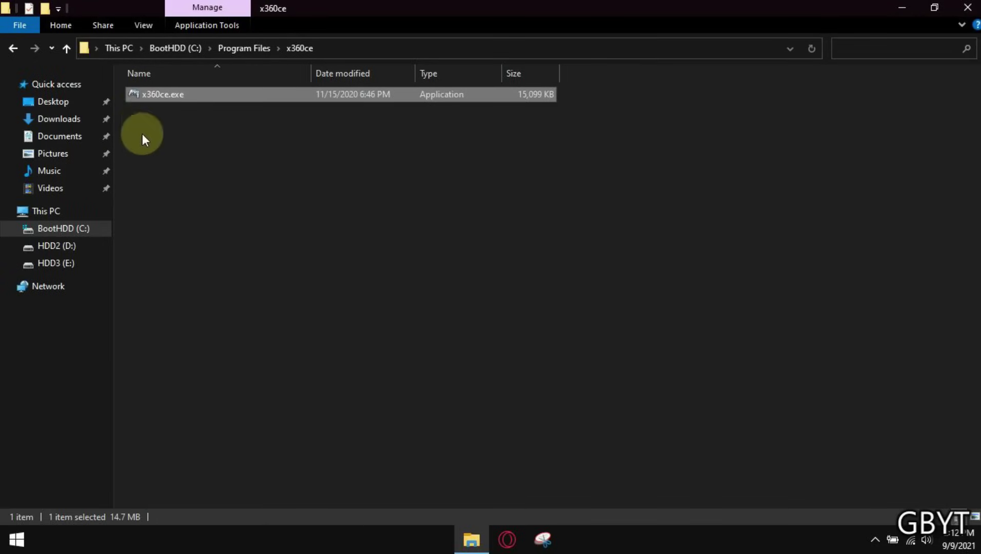
pyautogui.rightClick(144, 96)
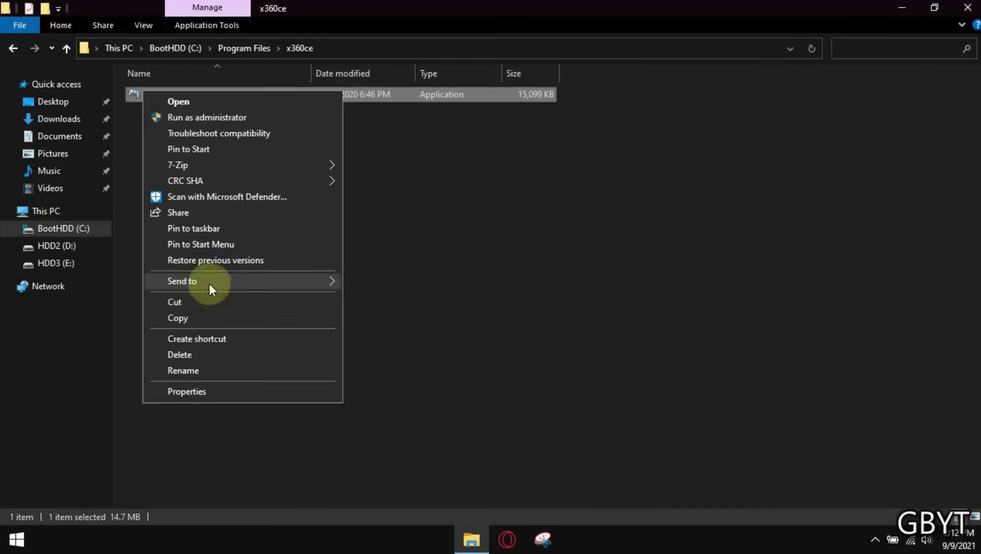
pyautogui.moveTo(182, 287)
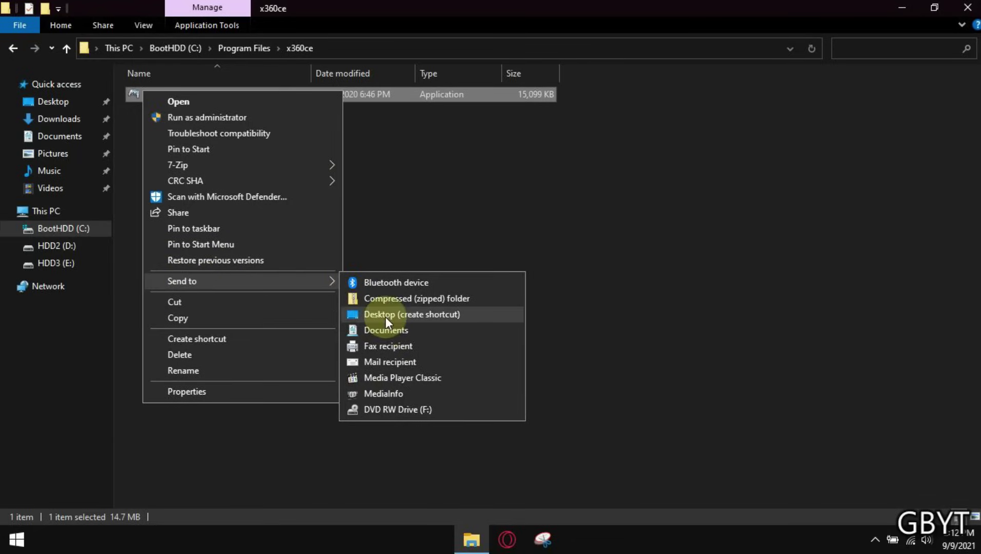
pyautogui.click(385, 317)
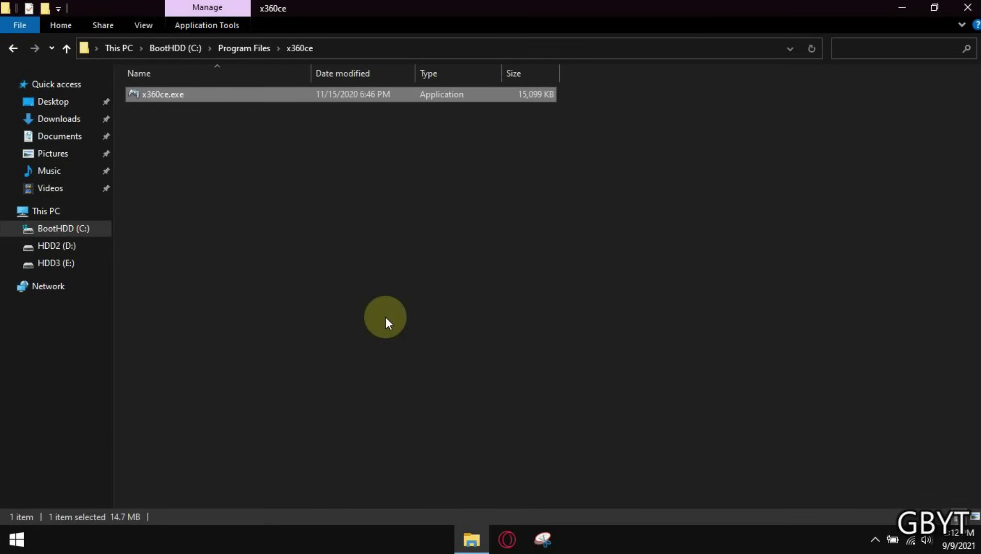
# - Close the folder window and run the x360ce shortcut as administrator
pyautogui.click(970, 6)
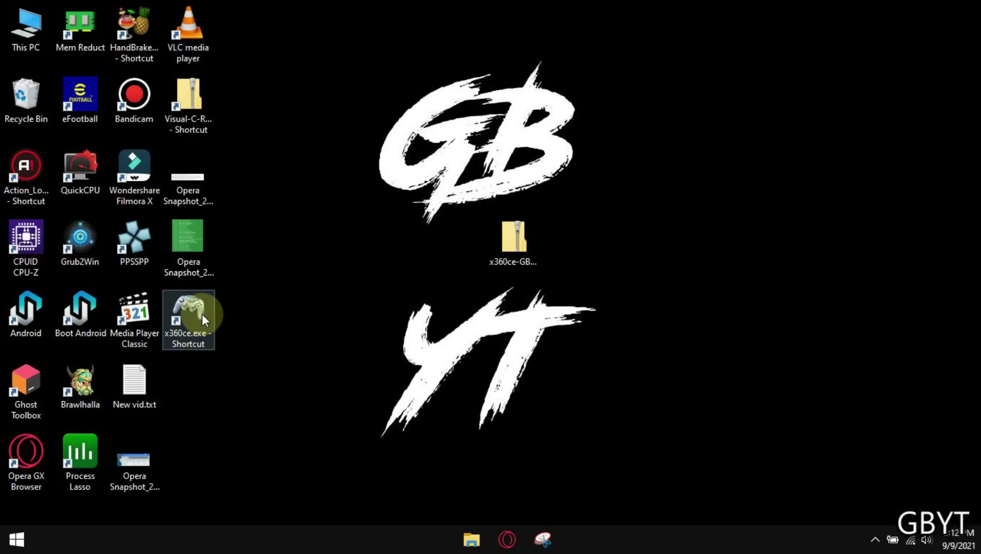
pyautogui.hotkey('shift', 'F10')
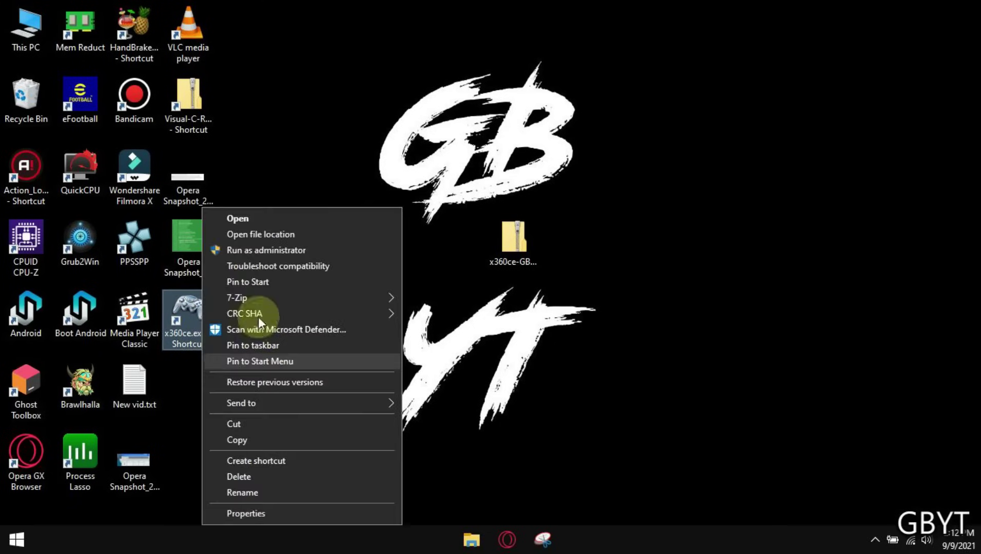
pyautogui.click(275, 250)
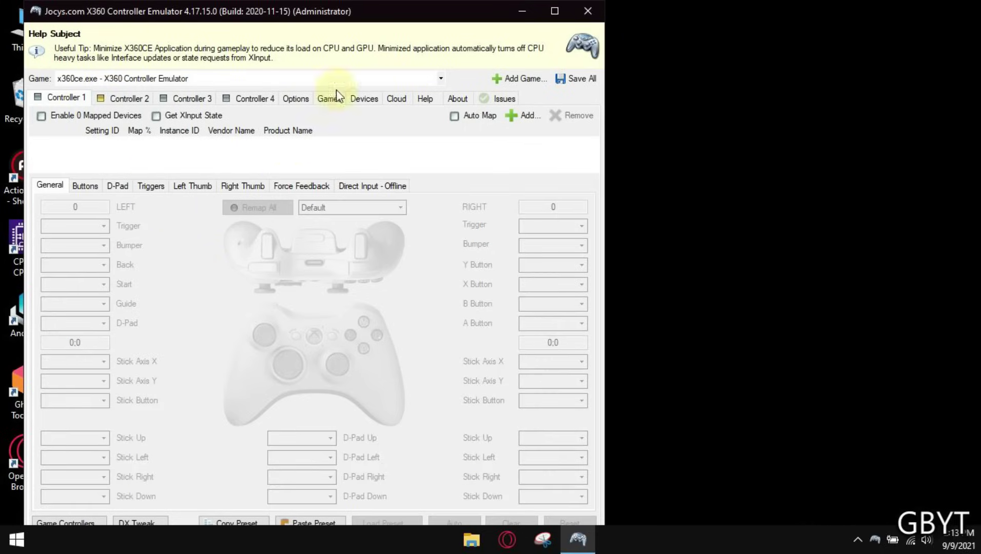
# - Maximize x360ce, confirm Issues shows 'All OK', and reposition the Visual C++ runtimes shortcut
pyautogui.click(563, 14)
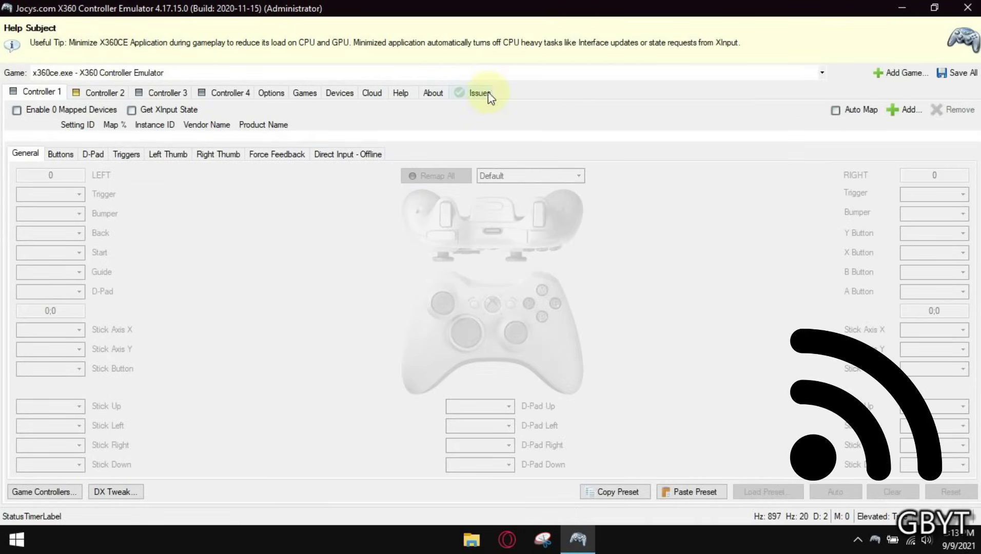
pyautogui.click(470, 92)
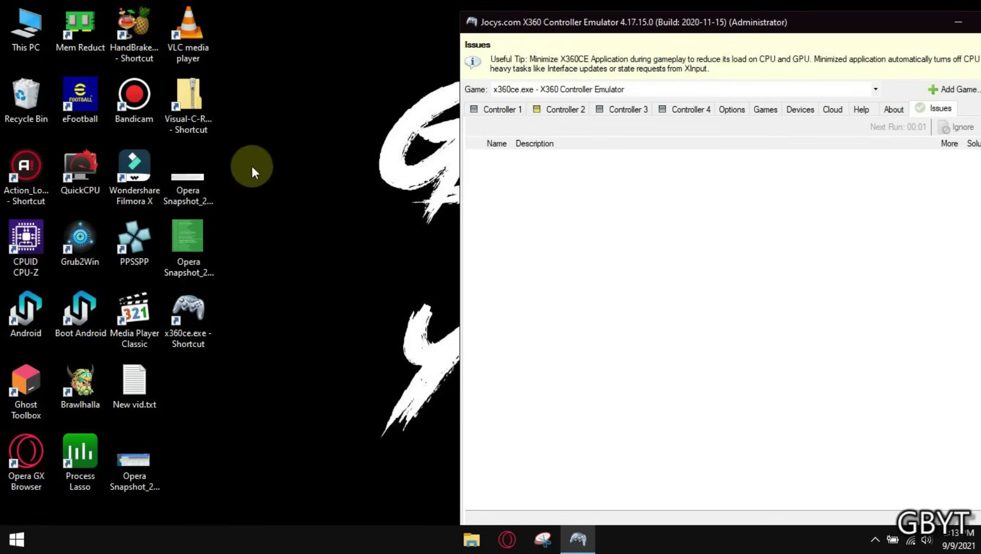
pyautogui.click(188, 114)
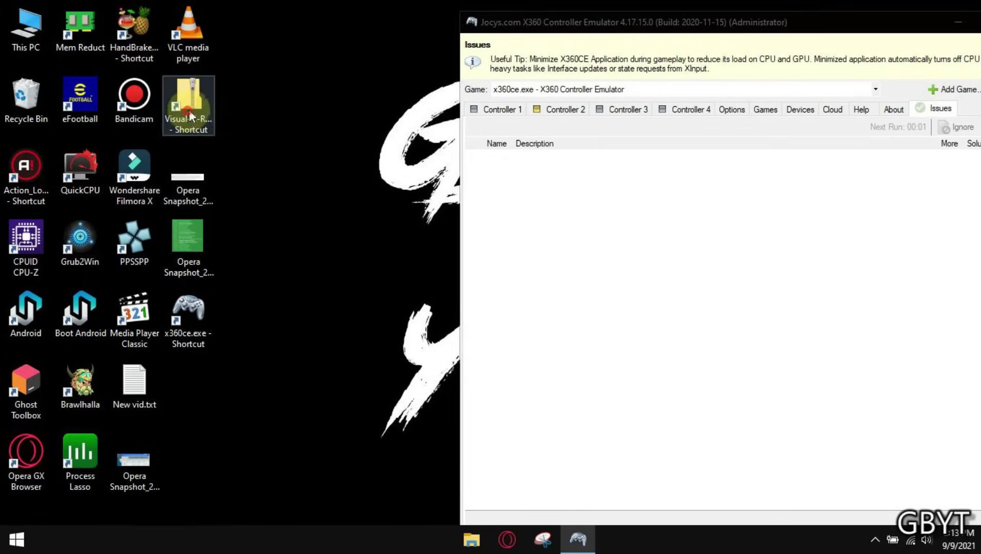
pyautogui.moveTo(190, 116); pyautogui.dragTo(345, 241)
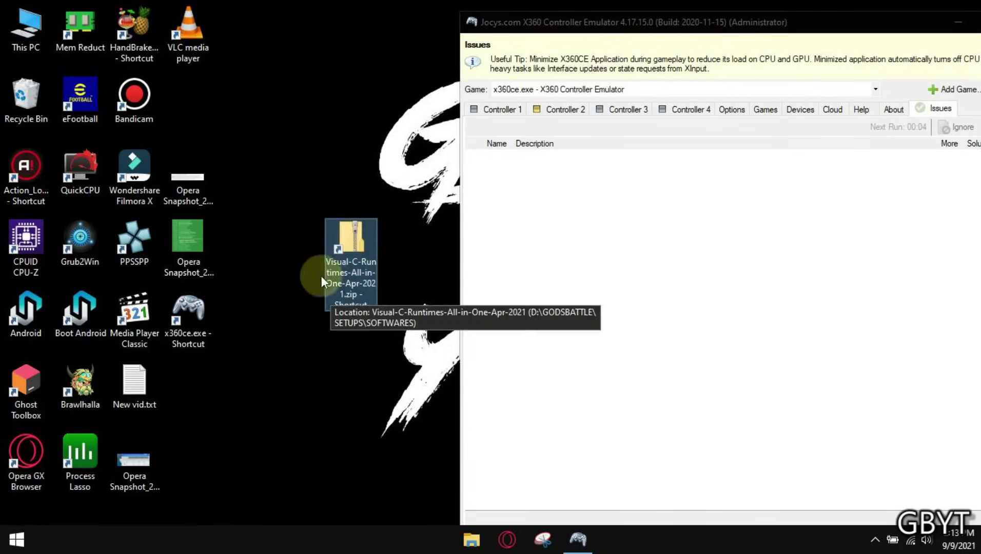
pyautogui.rightClick(343, 353)
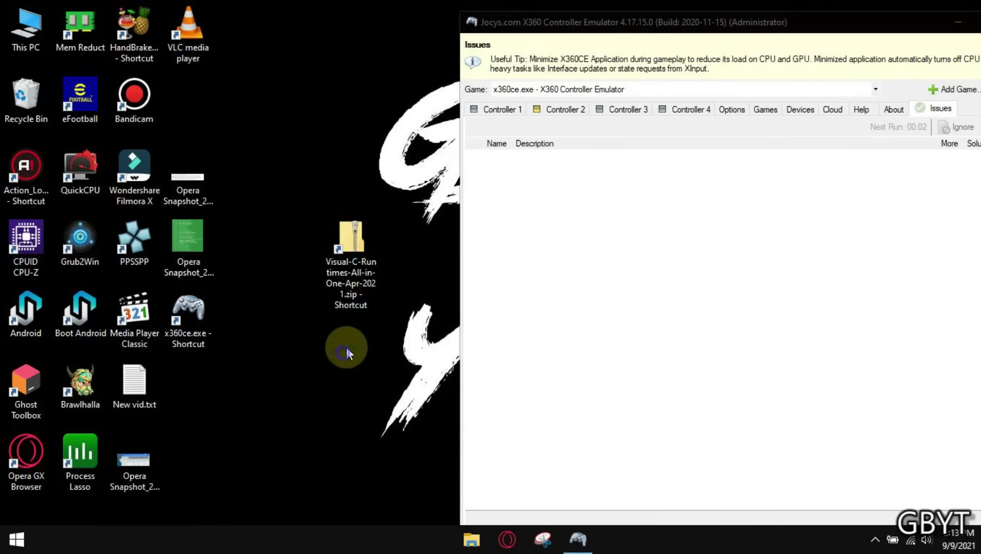
pyautogui.click(423, 198)
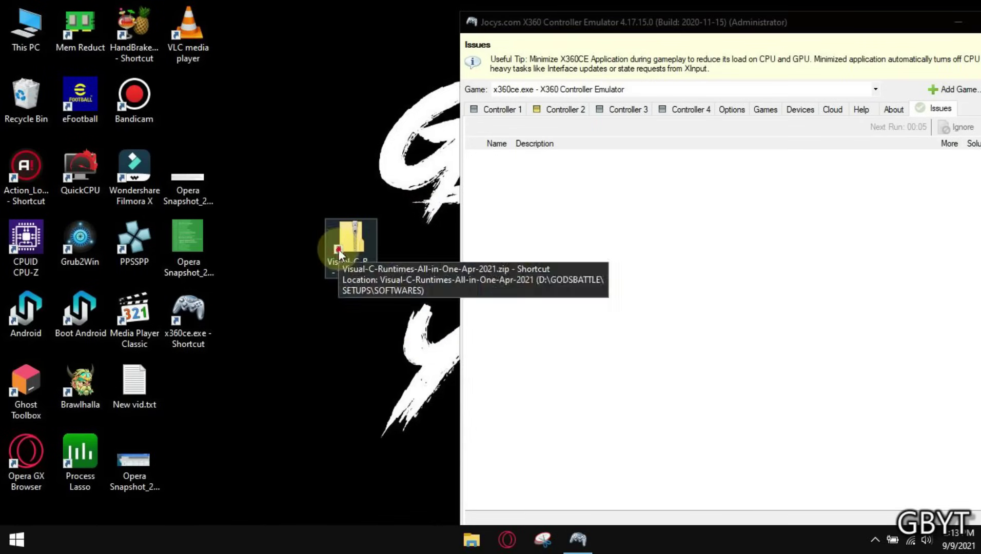
pyautogui.moveTo(338, 249); pyautogui.dragTo(187, 127)
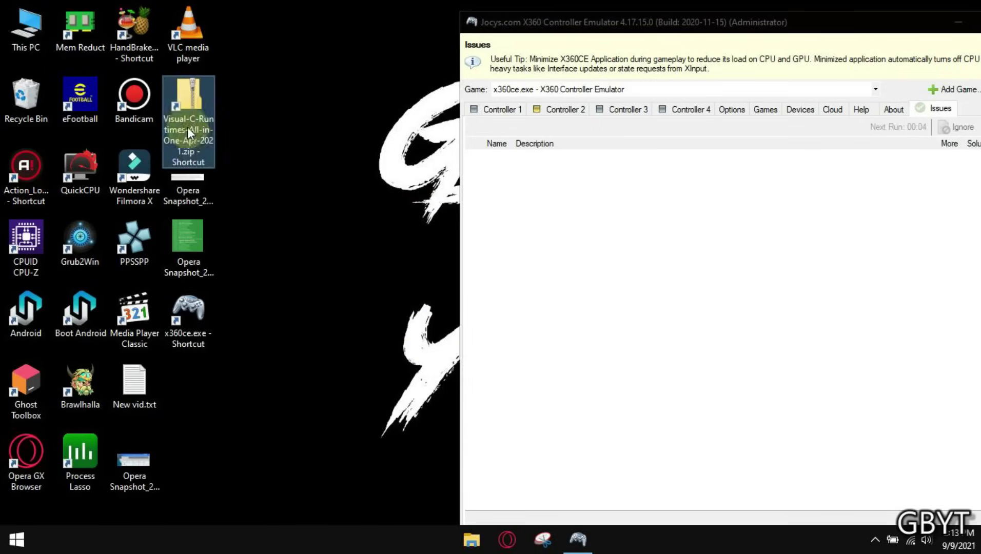
pyautogui.doubleClick(578, 19)
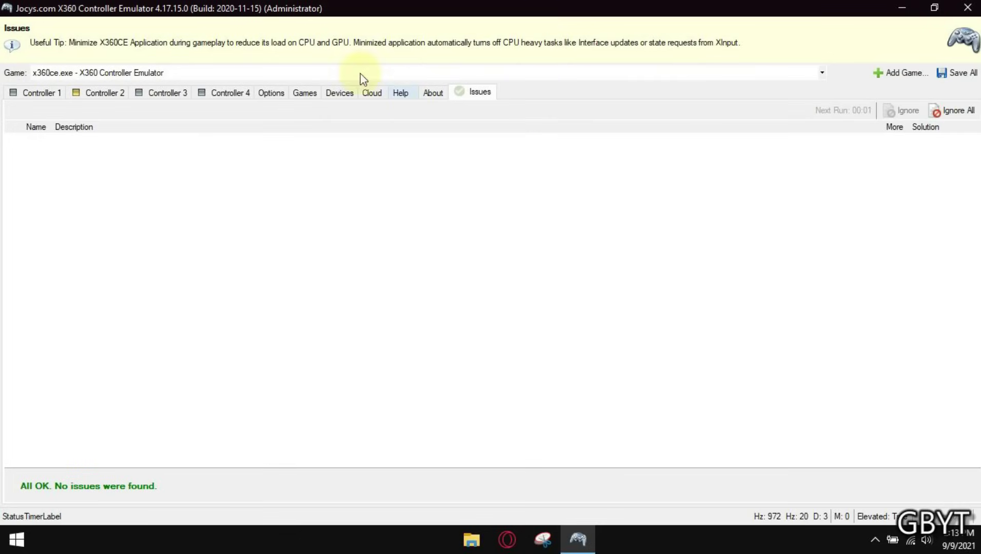
# - Add the DragonRise Generic USB Joystick to Controller 1, keeping the Default preset
pyautogui.click(17, 94)
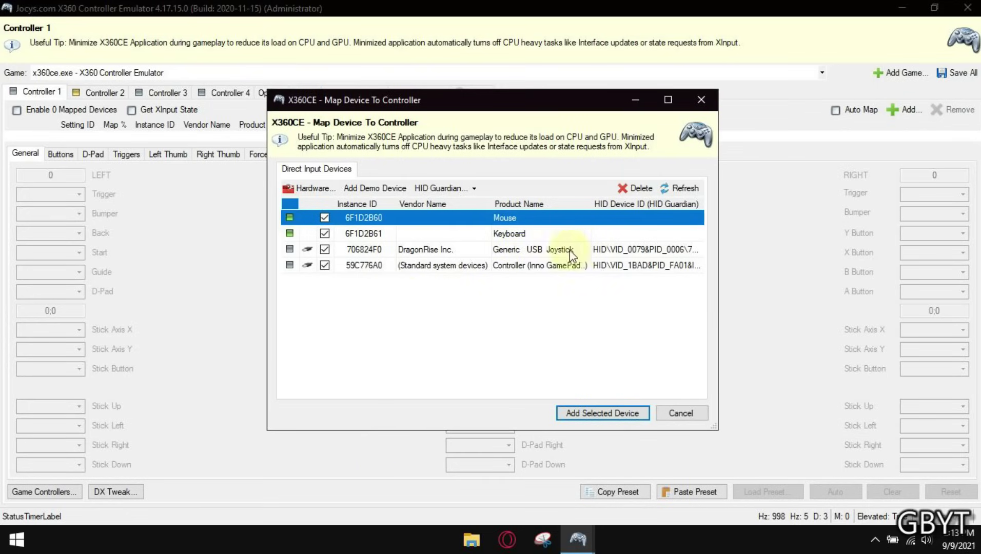
pyautogui.click(362, 250)
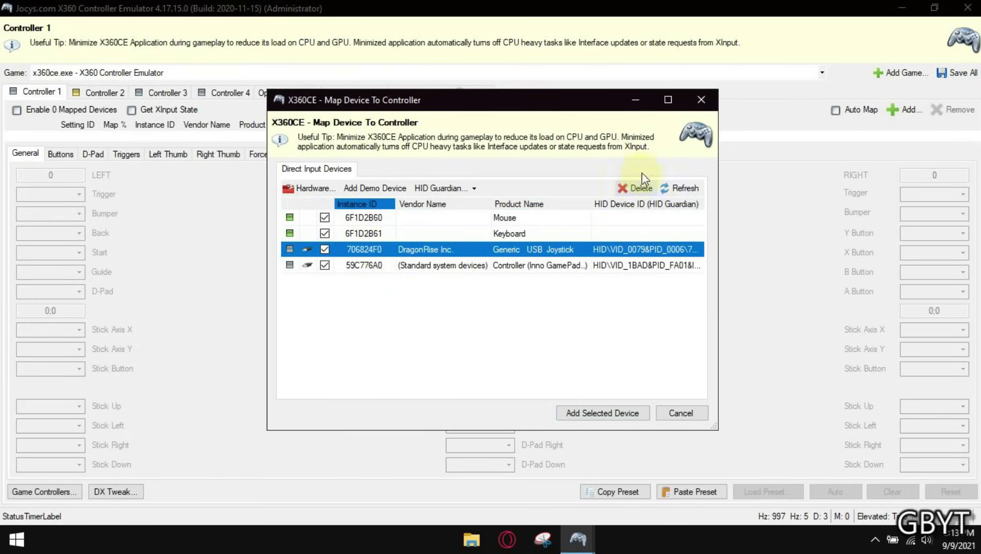
pyautogui.click(641, 413)
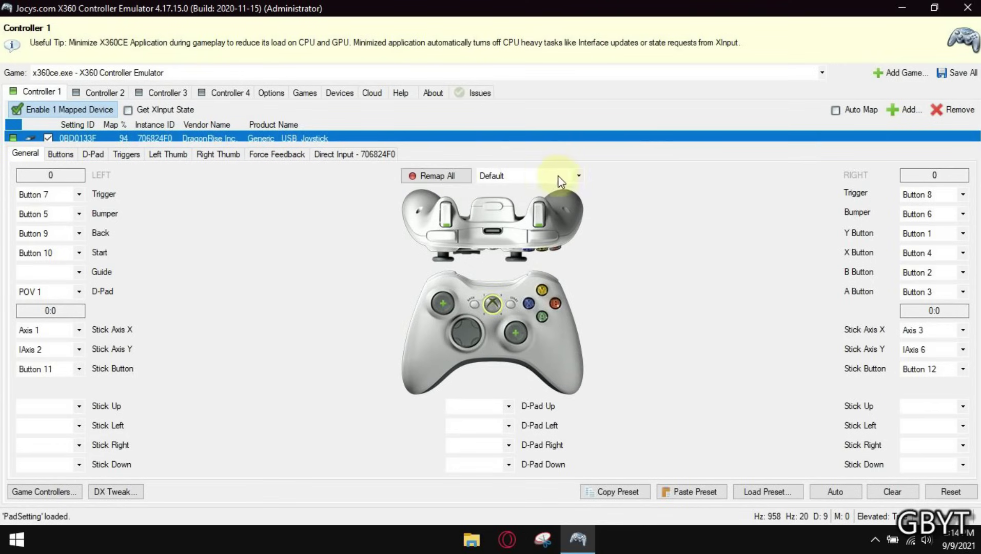
pyautogui.click(579, 176)
pyautogui.click(579, 176)
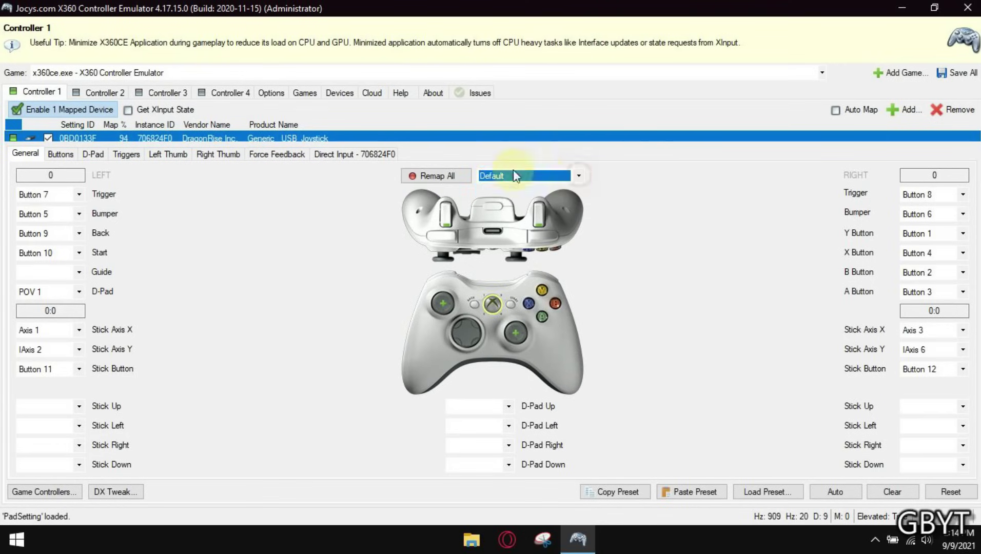
# - Clear Controller 1's settings via Remap All and record new mappings from the joystick
pyautogui.click(439, 175)
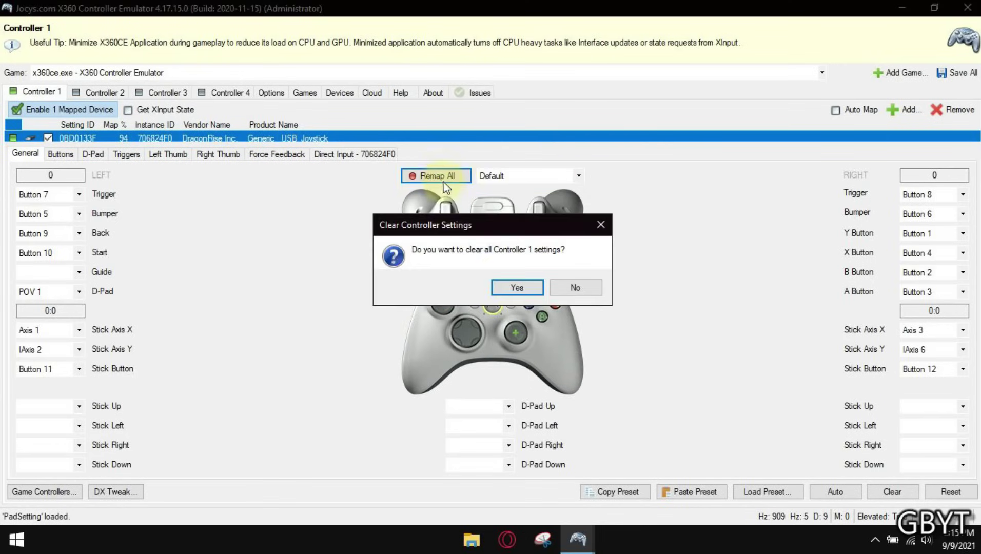
pyautogui.click(504, 289)
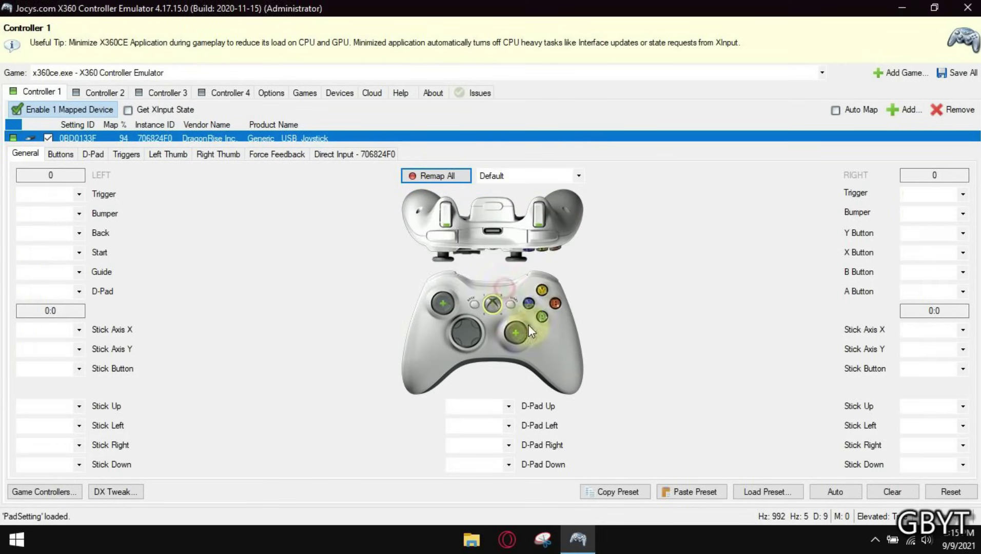
pyautogui.click(435, 176)
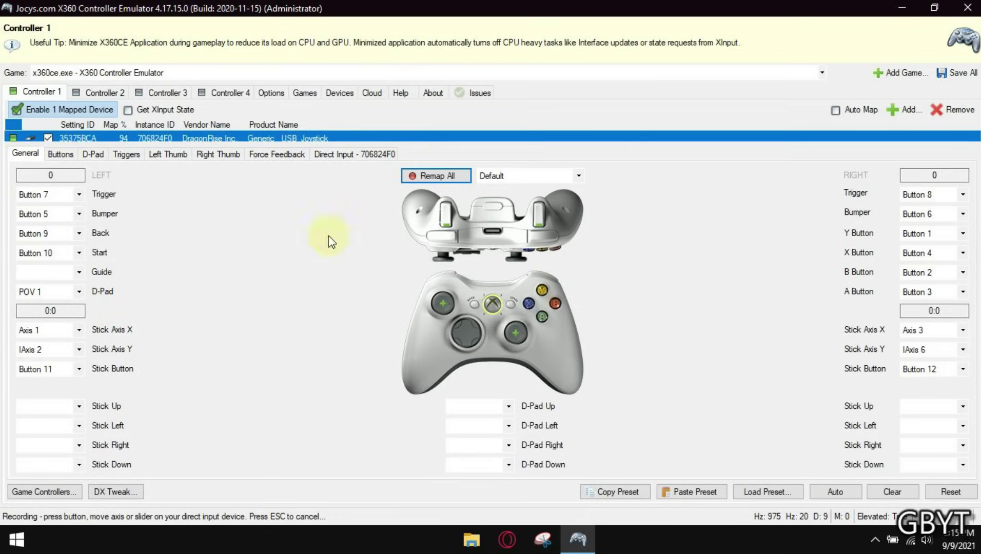
# - Enable force feedback with Constant effect and NoDirection for both left and right motors
pyautogui.click(301, 155)
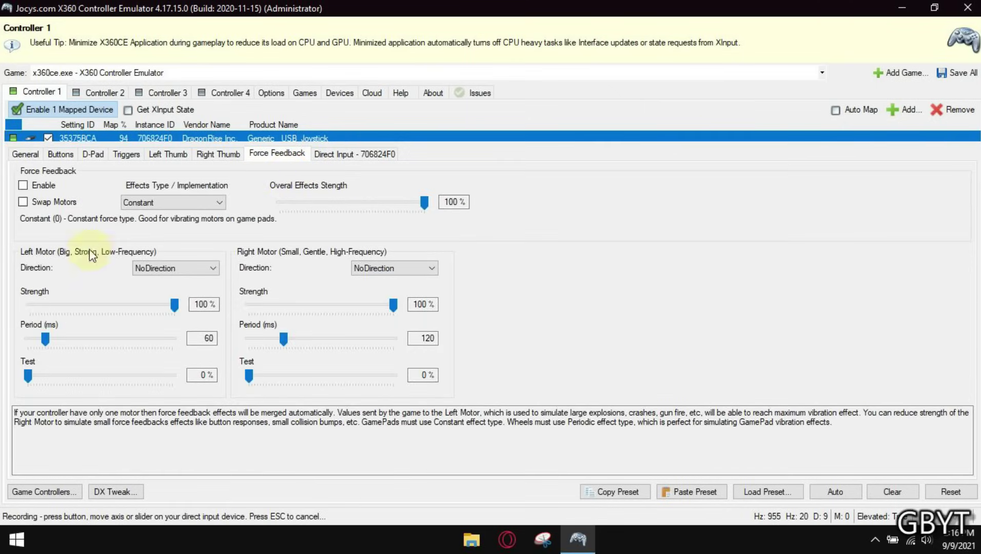
pyautogui.click(23, 186)
pyautogui.click(36, 189)
pyautogui.click(23, 186)
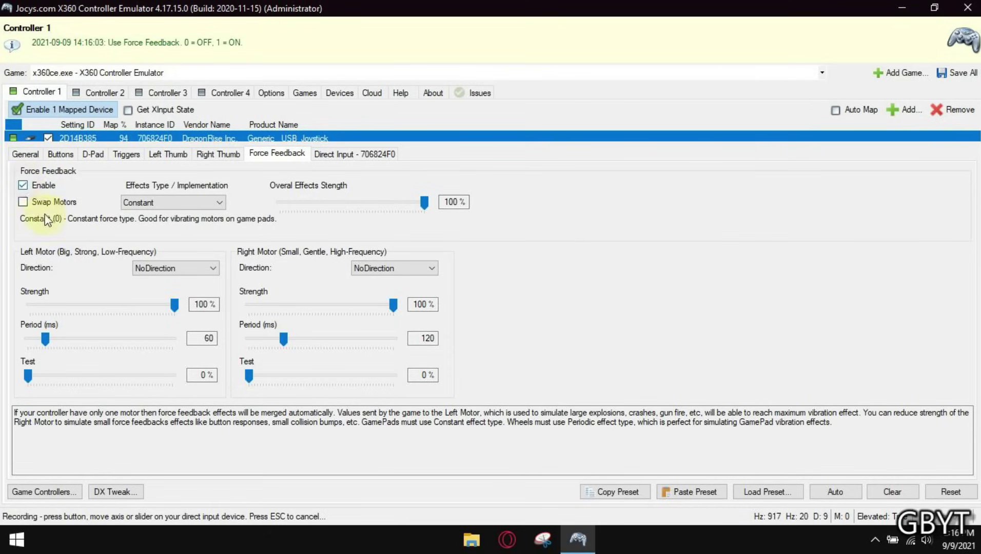
pyautogui.click(141, 202)
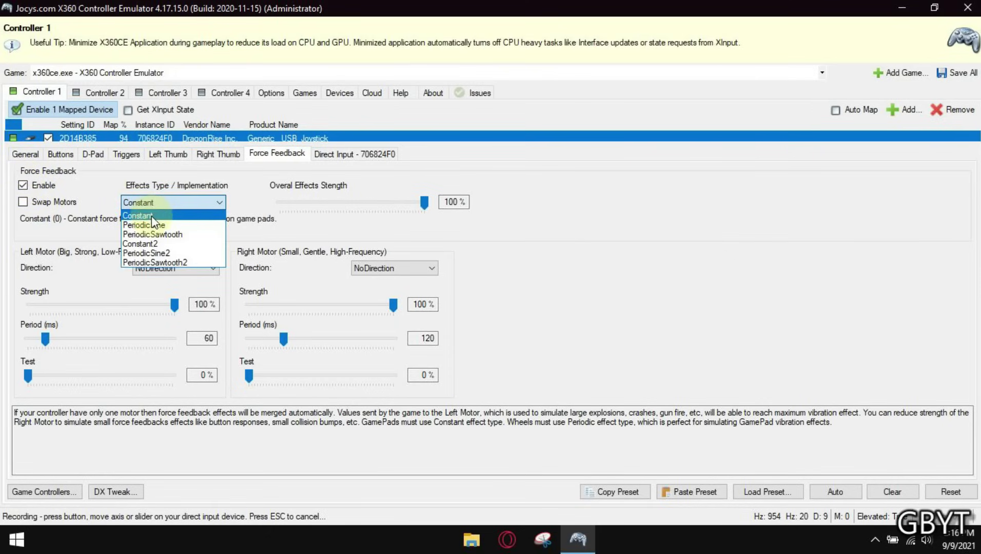
pyautogui.click(151, 216)
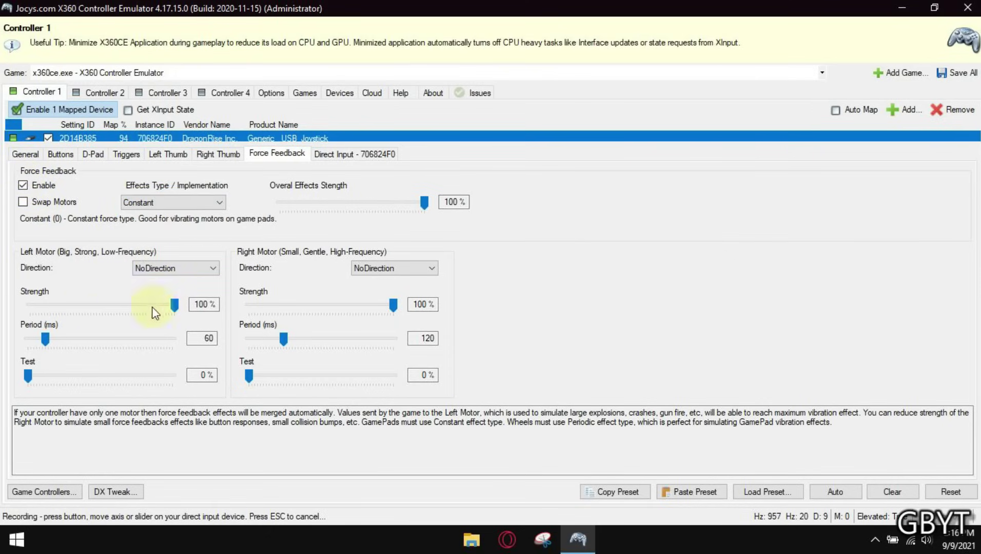
pyautogui.click(167, 268)
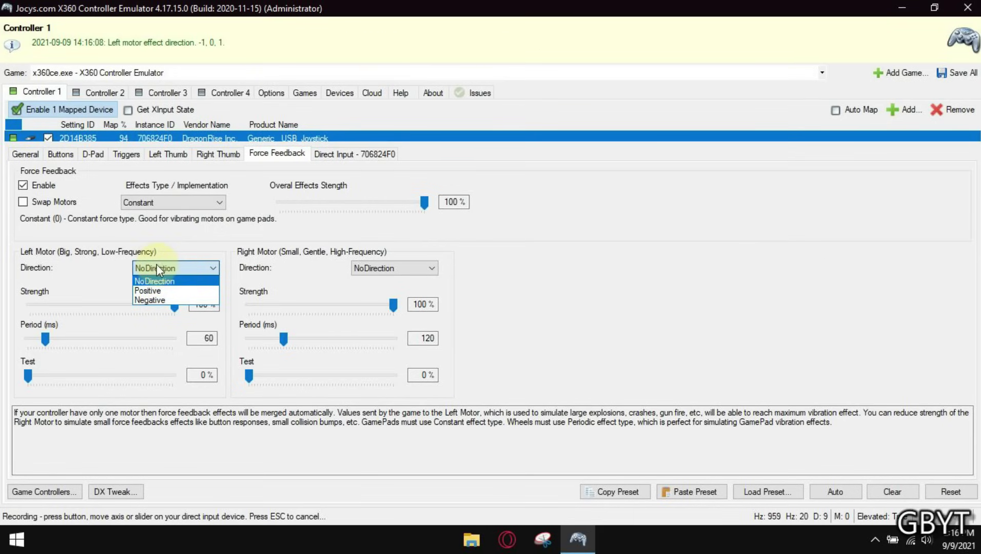
pyautogui.click(164, 281)
pyautogui.click(355, 268)
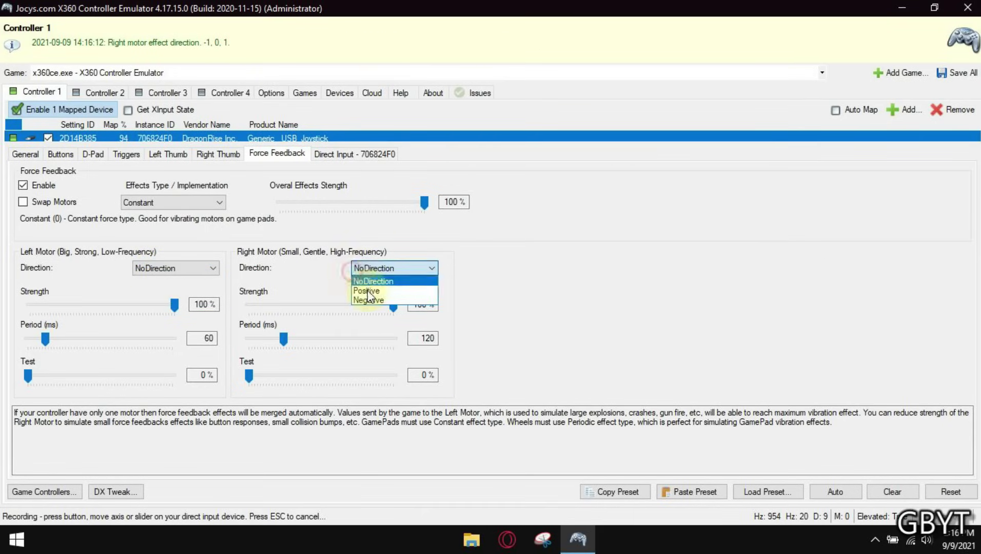
pyautogui.click(371, 281)
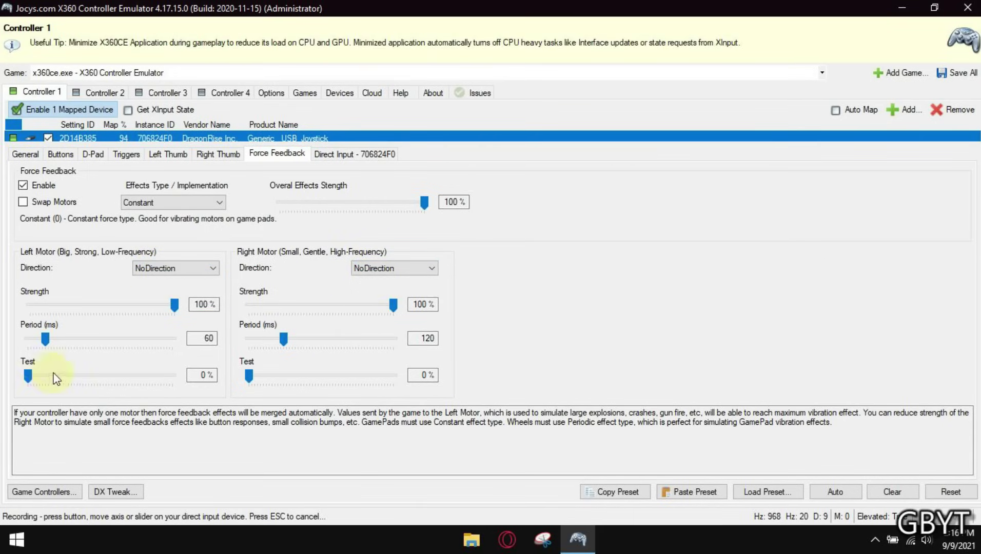
# - Test rumble, left motor up to 24% and right above 21%, and view Direct Input details
pyautogui.moveTo(29, 379); pyautogui.dragTo(51, 382)
pyautogui.click(248, 377)
pyautogui.moveTo(279, 382); pyautogui.dragTo(280, 380)
pyautogui.moveTo(278, 376); pyautogui.dragTo(318, 376)
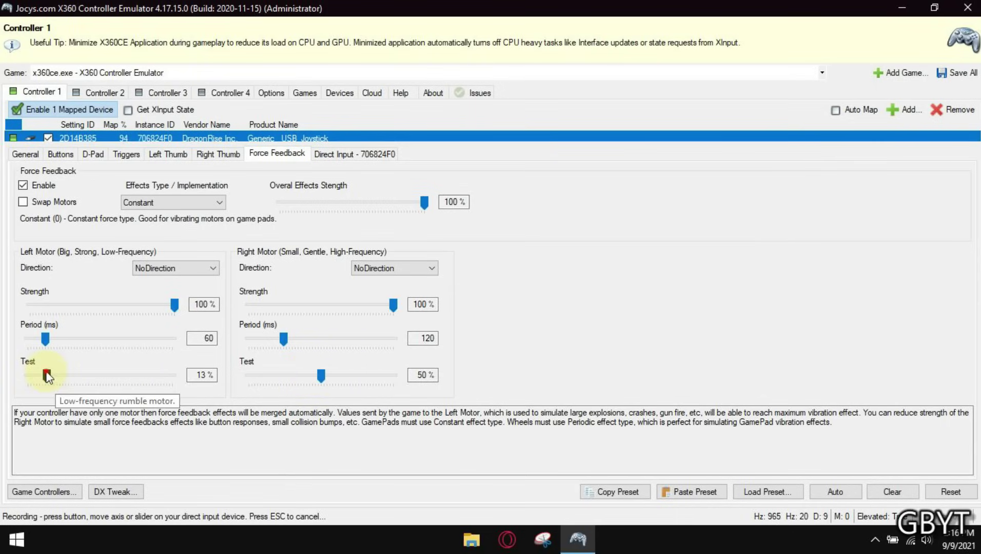
pyautogui.moveTo(48, 374); pyautogui.dragTo(72, 375)
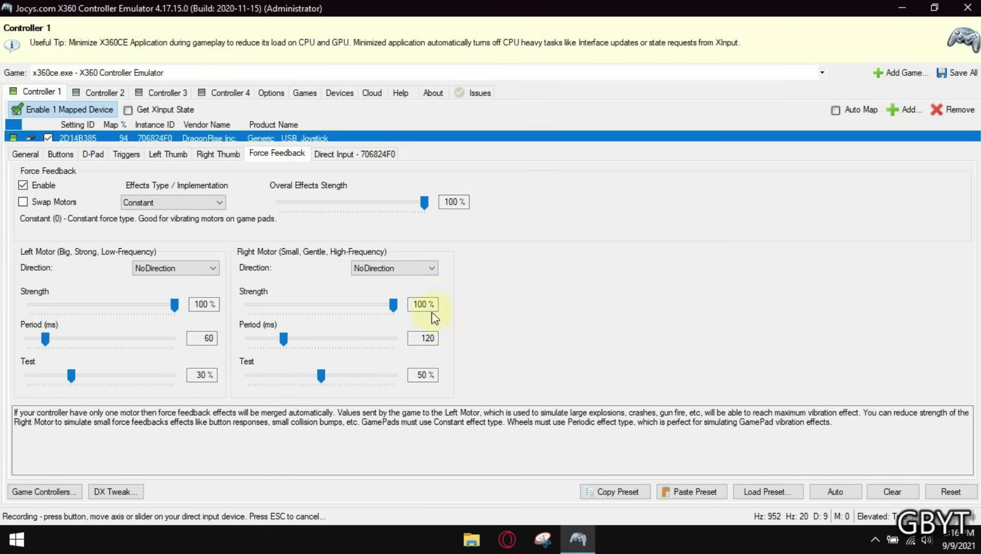
pyautogui.click(333, 154)
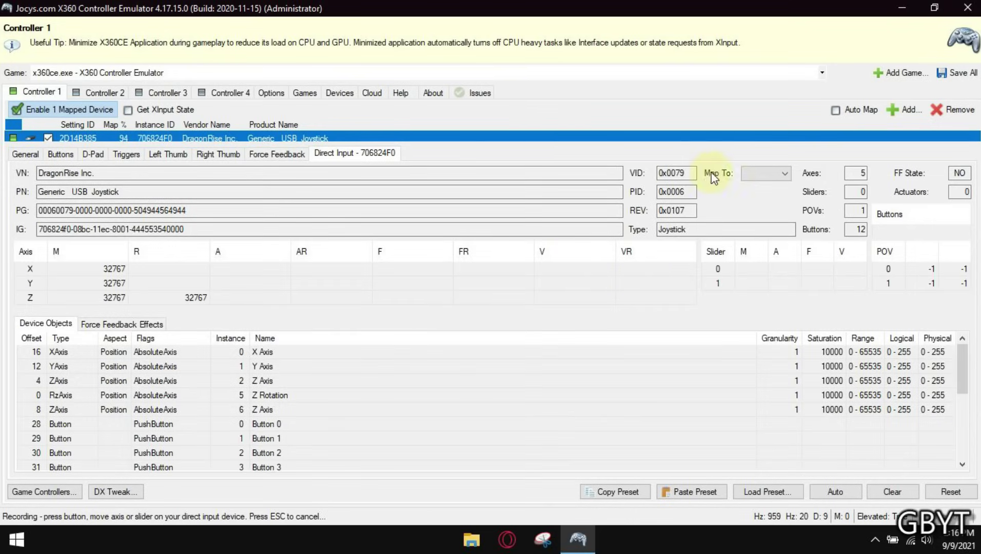
# - Keep the joystick mapped to controller slot 1
pyautogui.click(752, 175)
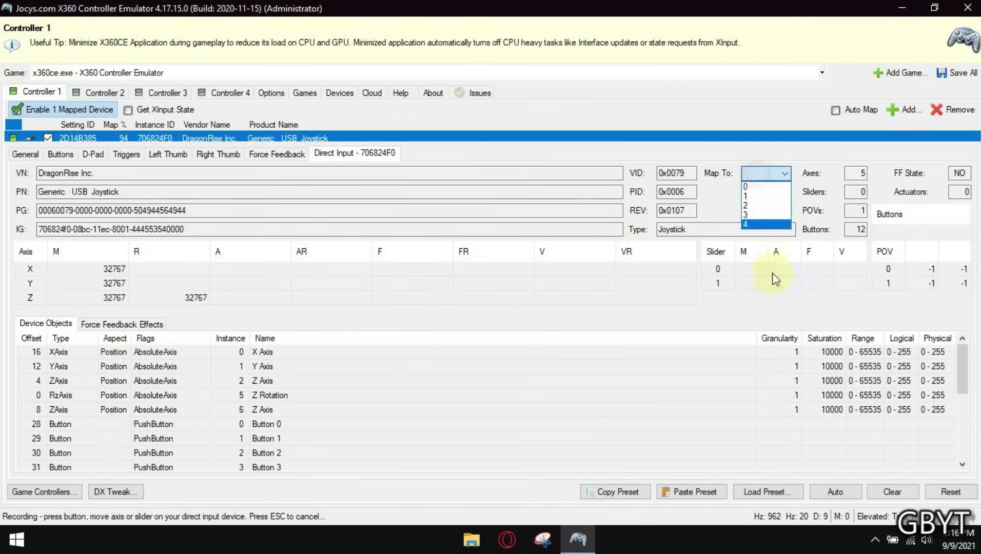
pyautogui.click(750, 196)
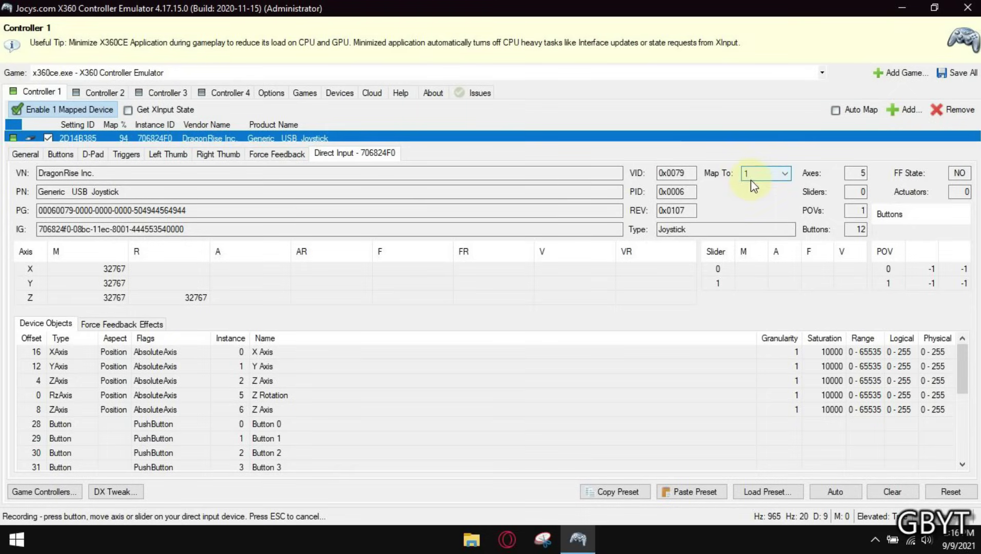
pyautogui.click(752, 177)
pyautogui.click(748, 196)
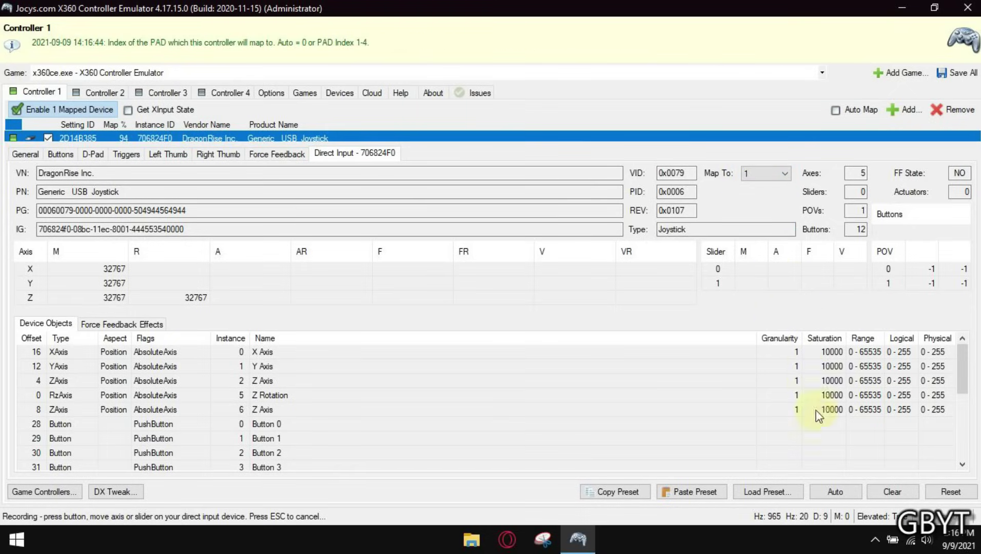
# - Review the Force Feedback, thumbstick, trigger, D-Pad and button settings tabs
pyautogui.click(277, 154)
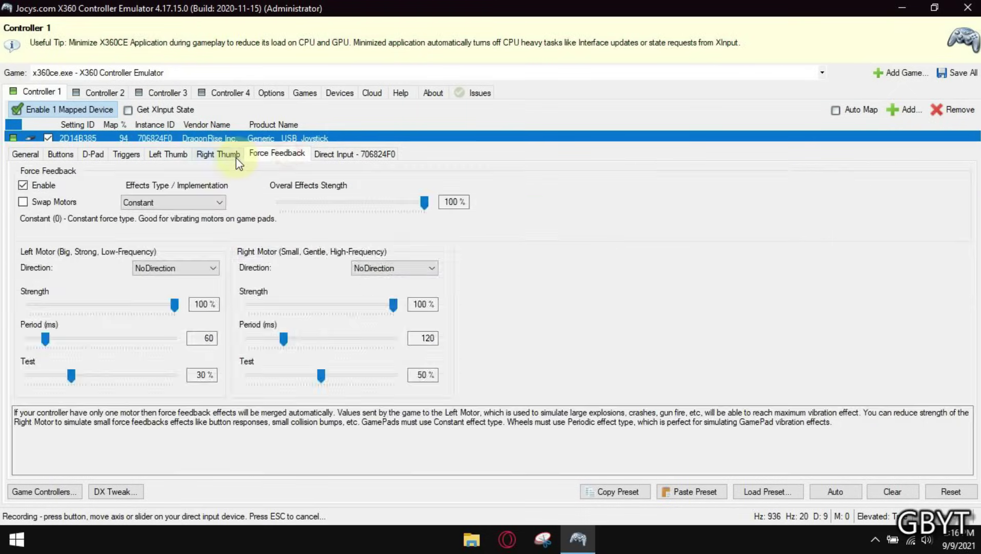
pyautogui.click(234, 155)
pyautogui.click(168, 154)
pyautogui.click(126, 154)
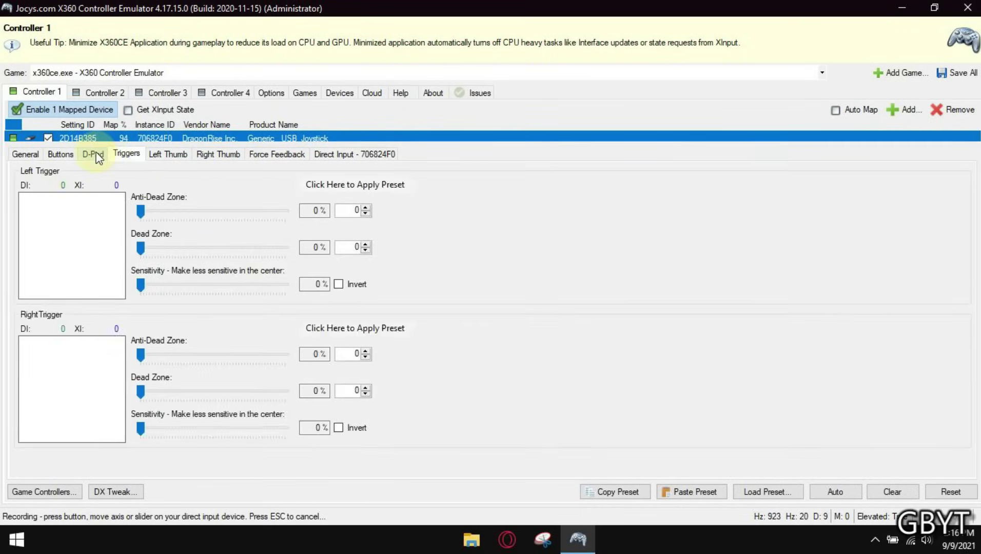
pyautogui.click(95, 155)
pyautogui.click(62, 153)
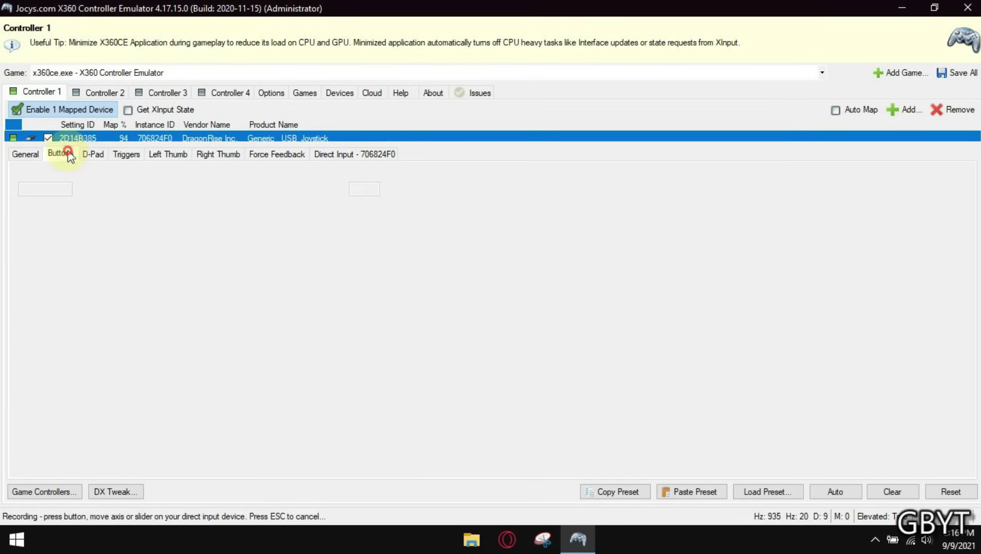
pyautogui.click(33, 153)
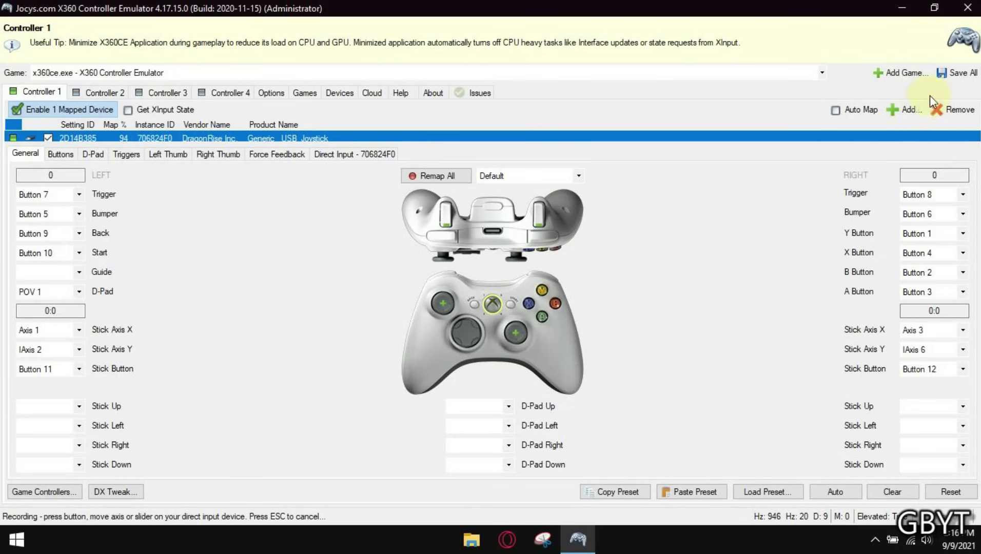
# - Keep x360ce.exe as the game and save all controller settings
pyautogui.click(821, 72)
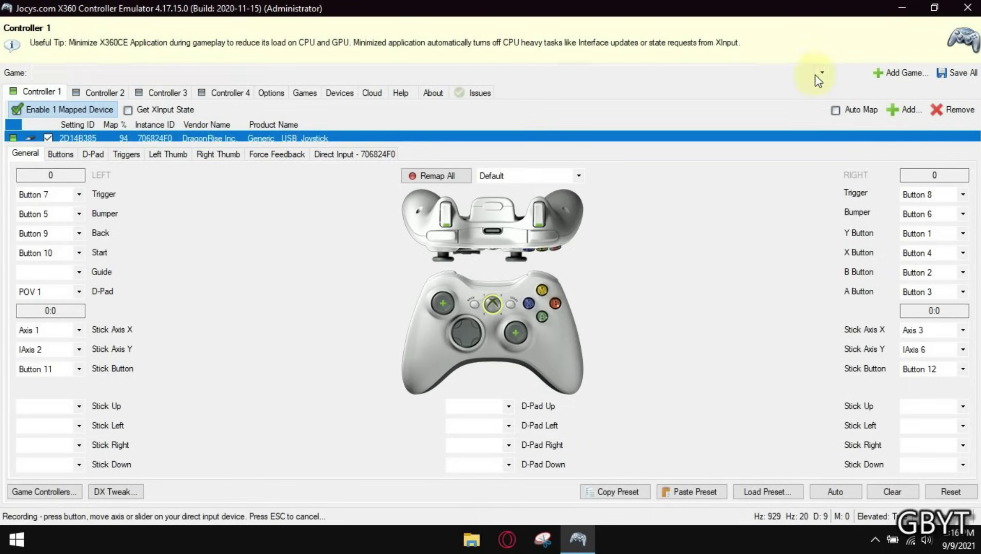
pyautogui.click(819, 72)
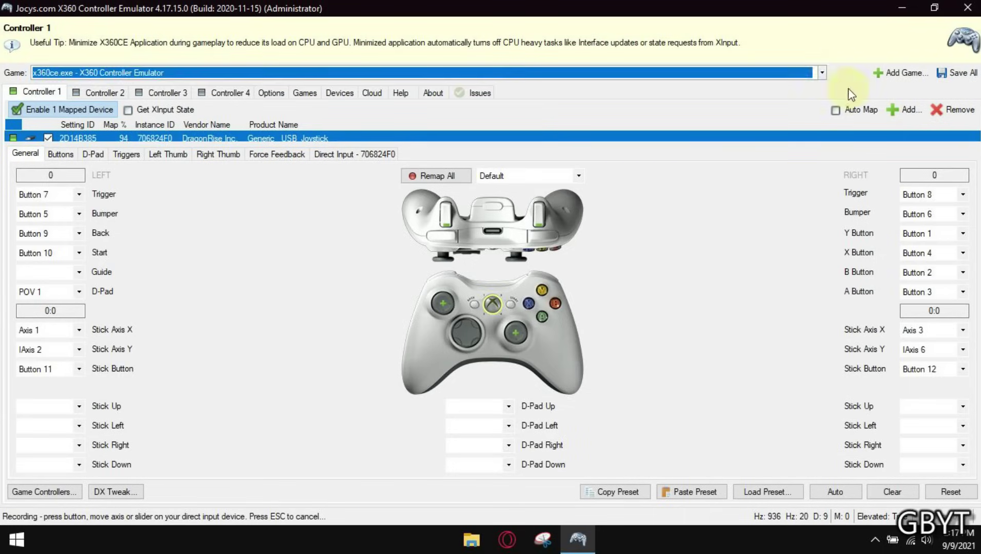
pyautogui.click(958, 74)
# - Minimize x360ce and place the Brawlhalla shortcut beside the x360ce-GB archive
pyautogui.click(902, 6)
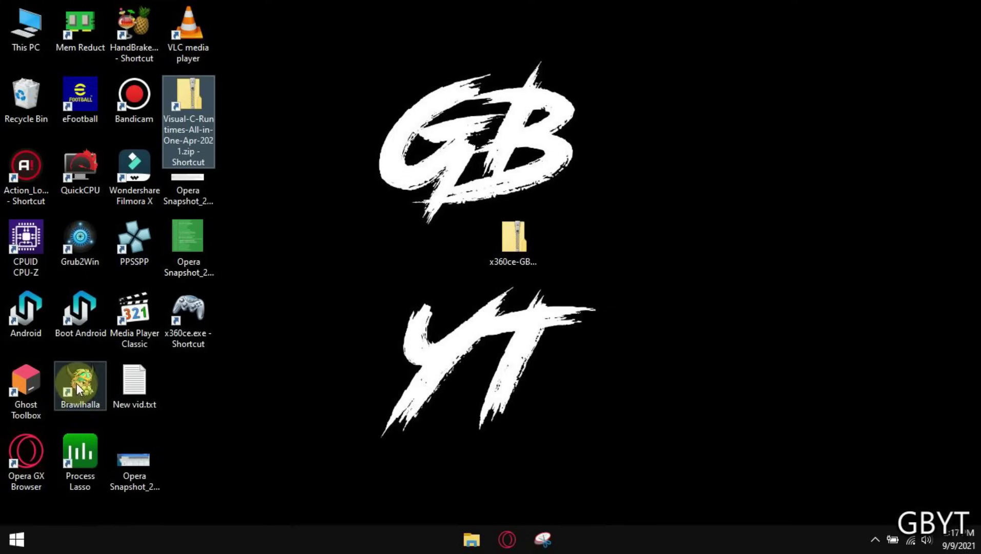
pyautogui.moveTo(80, 384); pyautogui.dragTo(515, 265)
pyautogui.moveTo(560, 241); pyautogui.dragTo(559, 234)
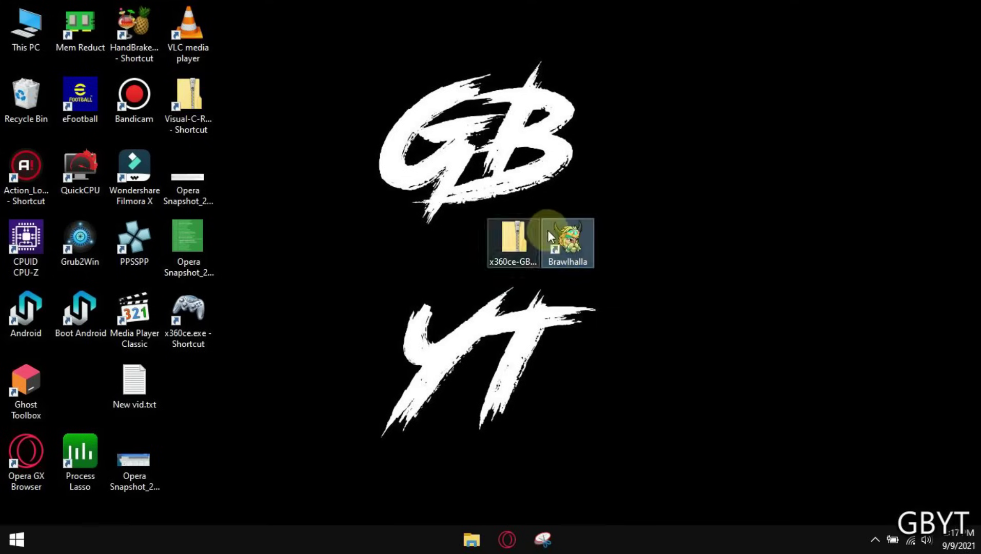
# - Launch Brawlhalla from its desktop shortcut, then refresh the desktop
pyautogui.rightClick(574, 246)
pyautogui.click(646, 217)
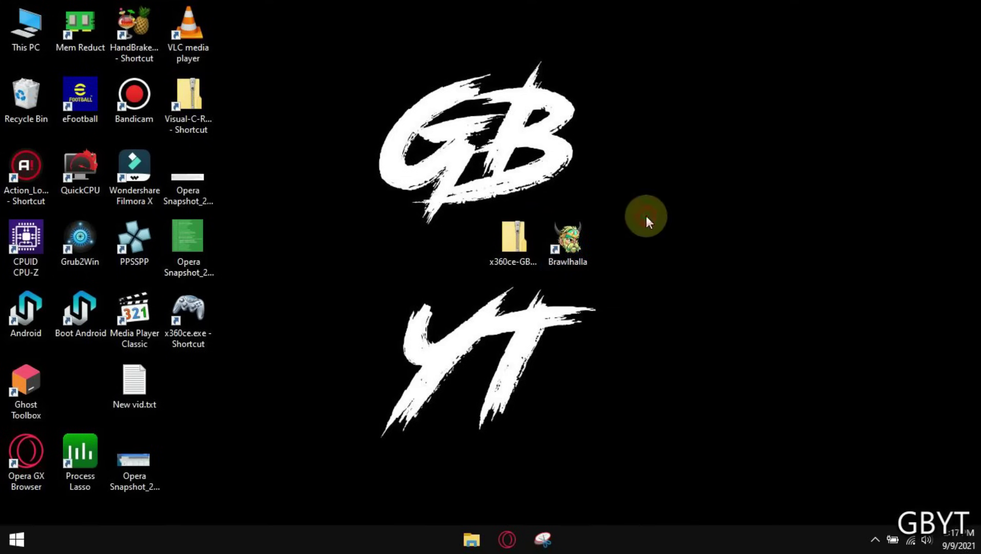
pyautogui.rightClick(585, 242)
pyautogui.click(643, 219)
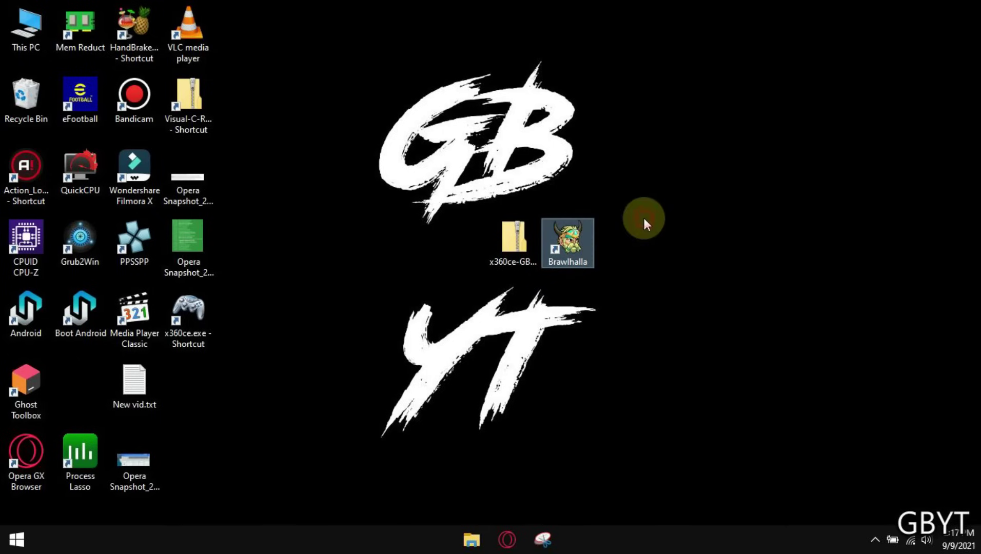
pyautogui.rightClick(732, 196)
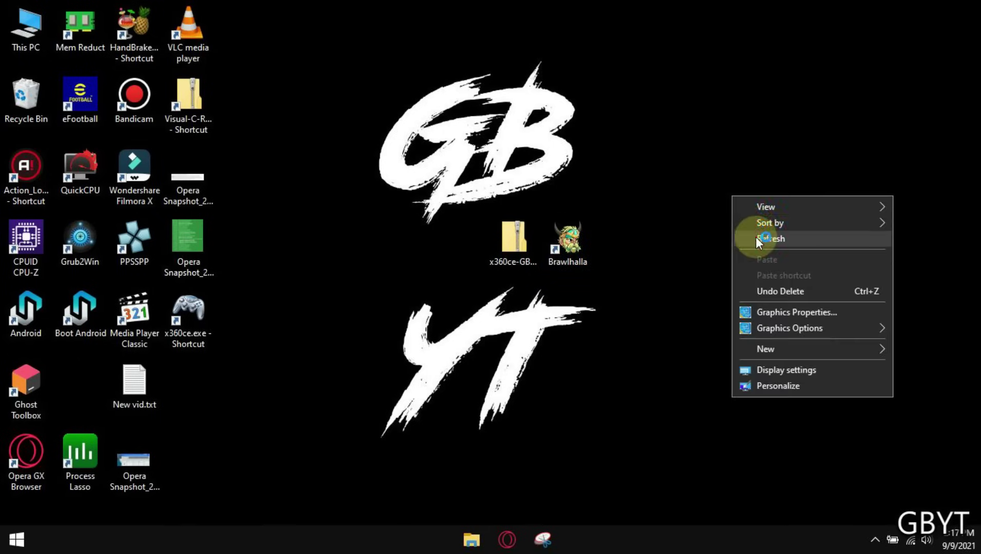
pyautogui.click(756, 237)
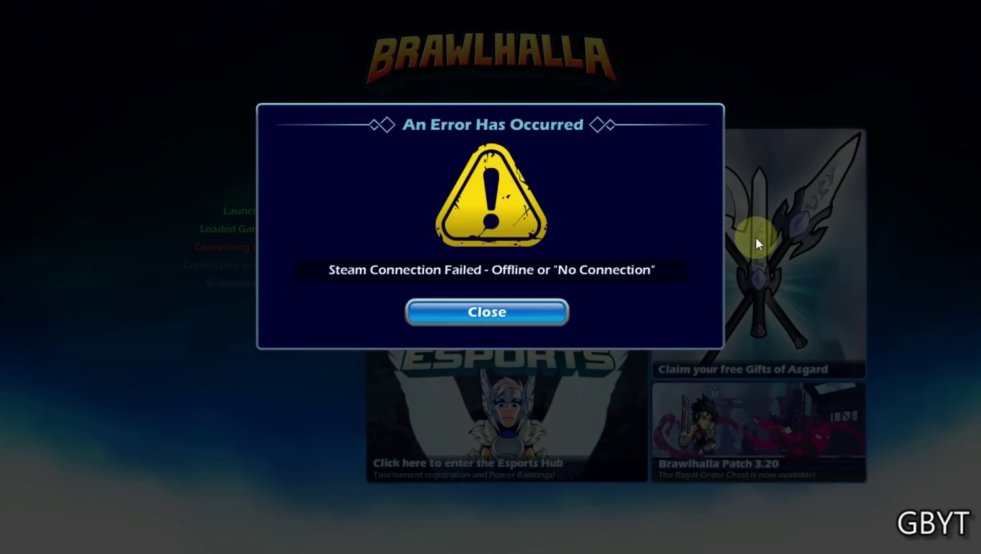
# - Dismiss the Steam connection error and check the Xbox 360 controller layout in Controls
pyautogui.click(492, 314)
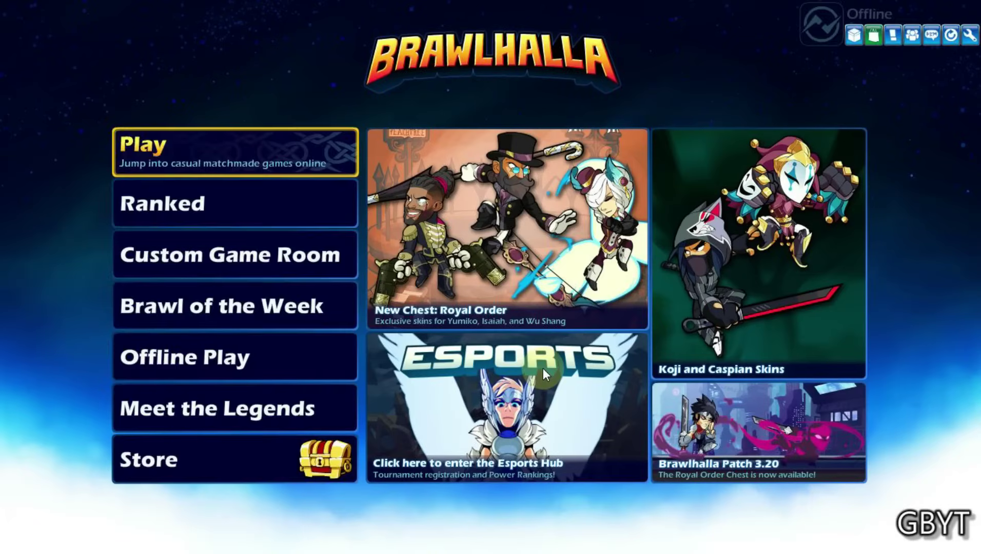
pyautogui.click(969, 35)
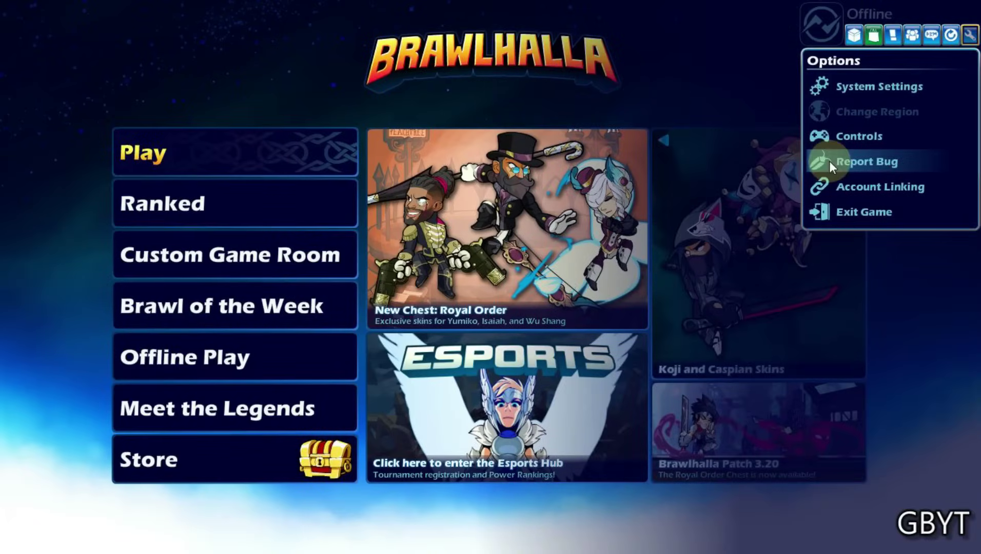
pyautogui.click(855, 138)
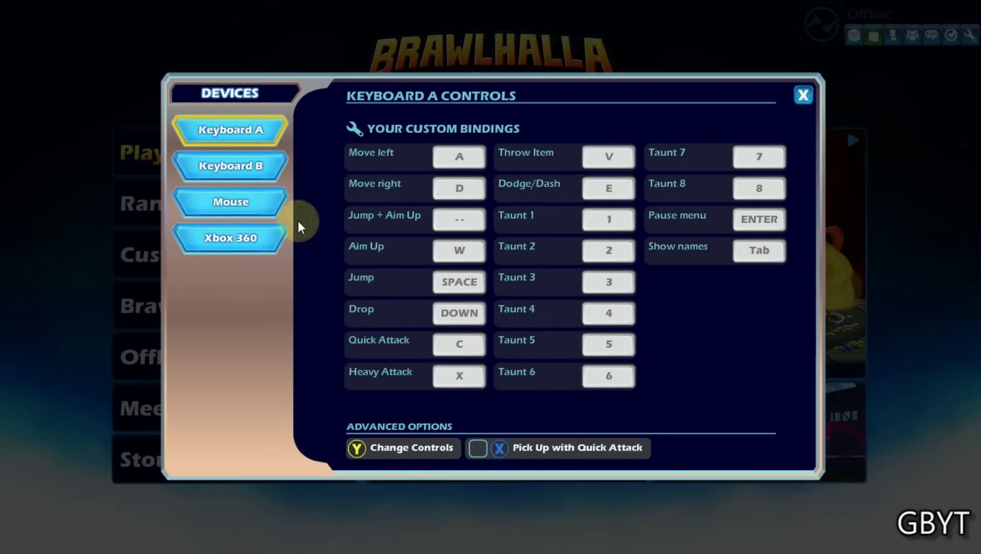
pyautogui.click(256, 232)
pyautogui.press('Down')
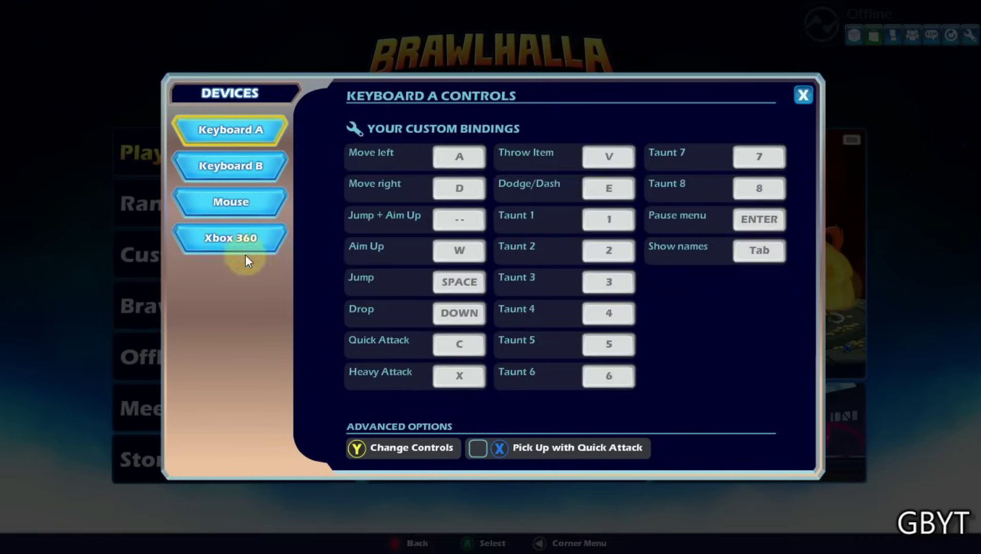
pyautogui.click(271, 237)
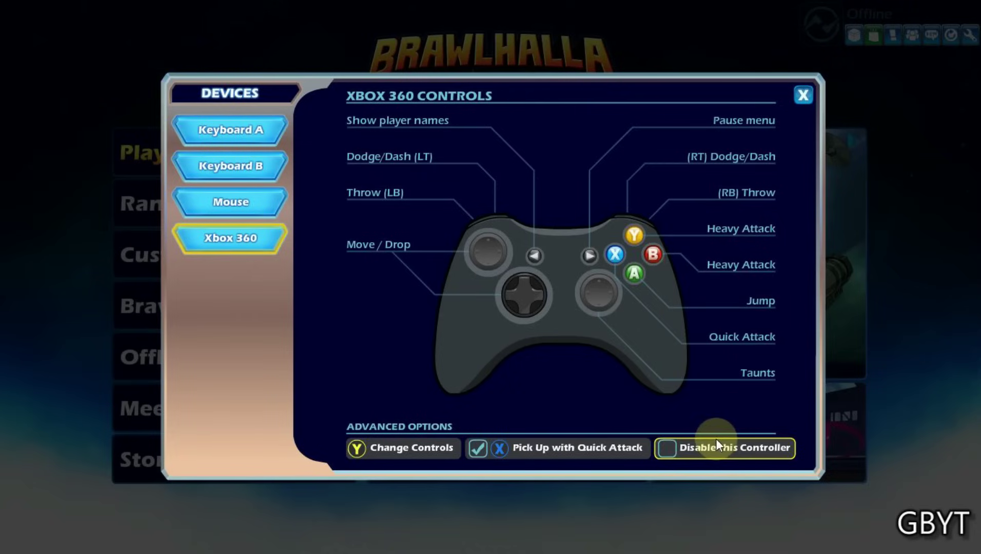
pyautogui.click(801, 97)
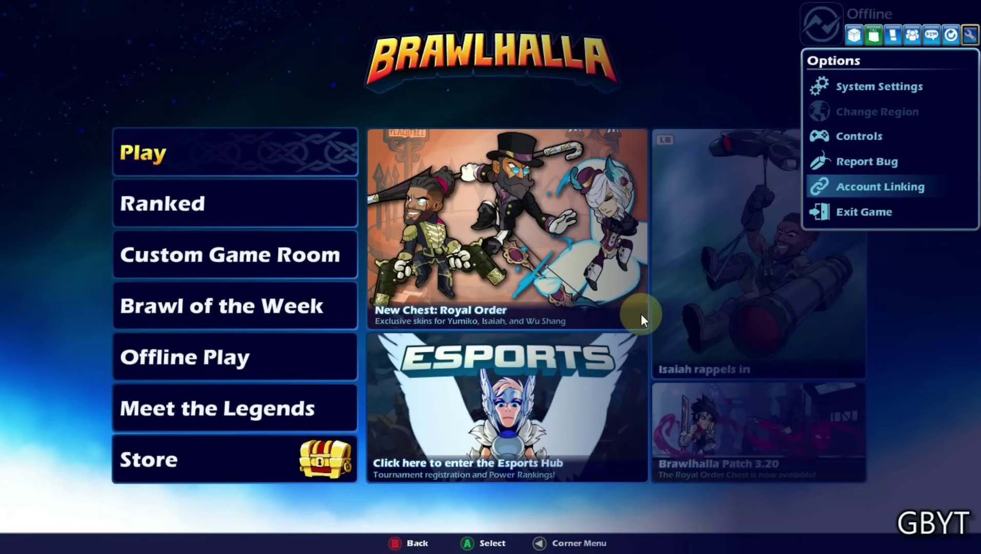
pyautogui.press('Escape')
# - Move the main-menu focus down to Offline Play
pyautogui.press('Left')
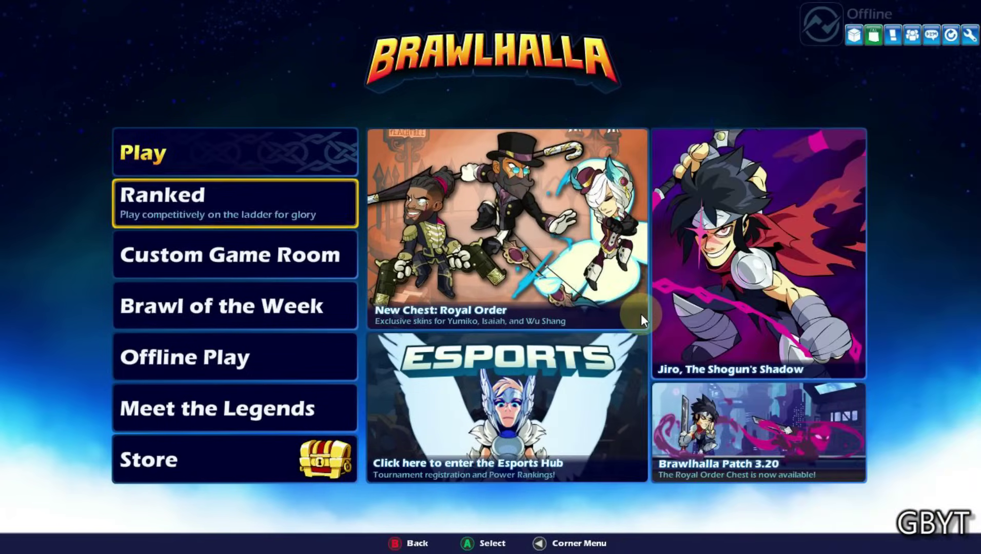
pyautogui.press('Down')
pyautogui.press('Down')
pyautogui.press('Down')
# - Enter Offline Play and choose Couch Party mode
pyautogui.press('Return')
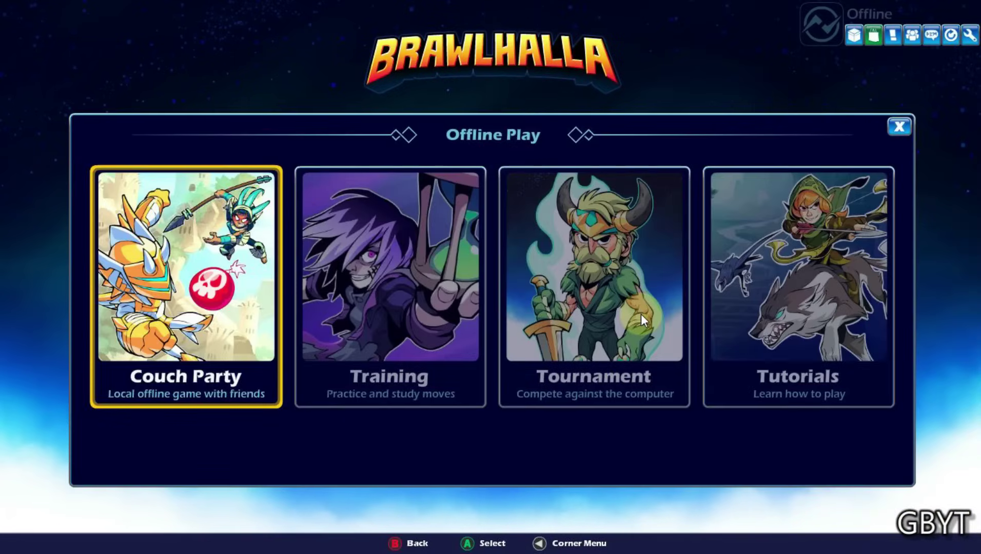
pyautogui.press('Return')
pyautogui.press('Escape')
pyautogui.press('Down')
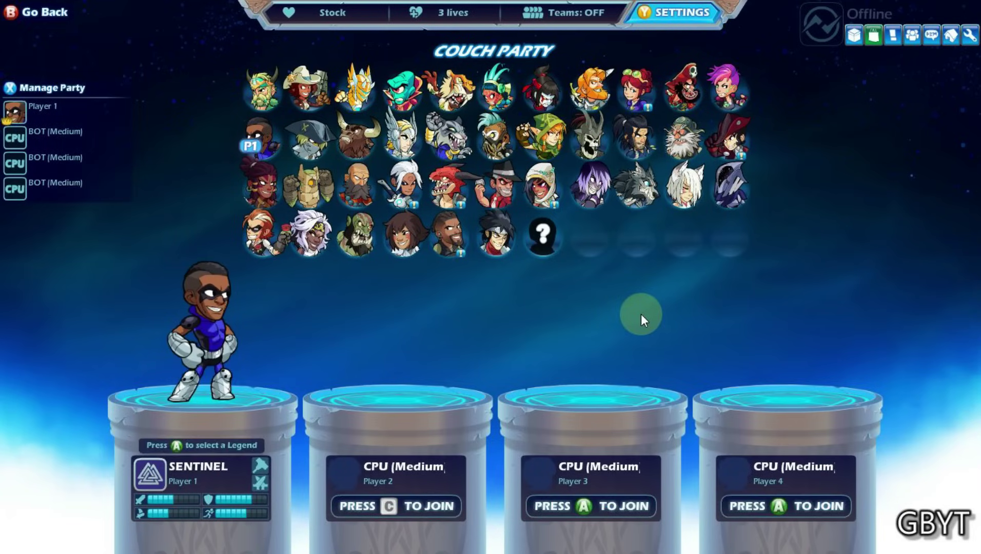
# - Pick Isaiah in yellow for Player 1 and vote for a random map
pyautogui.press('Right')
pyautogui.press('Right')
pyautogui.press('Right')
pyautogui.press('Right')
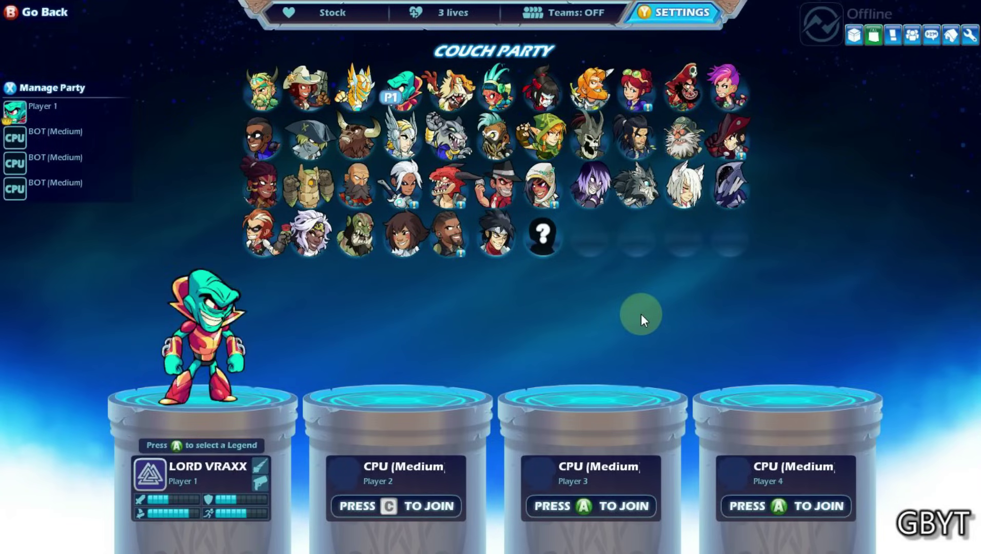
pyautogui.press('Right')
pyautogui.press('Left')
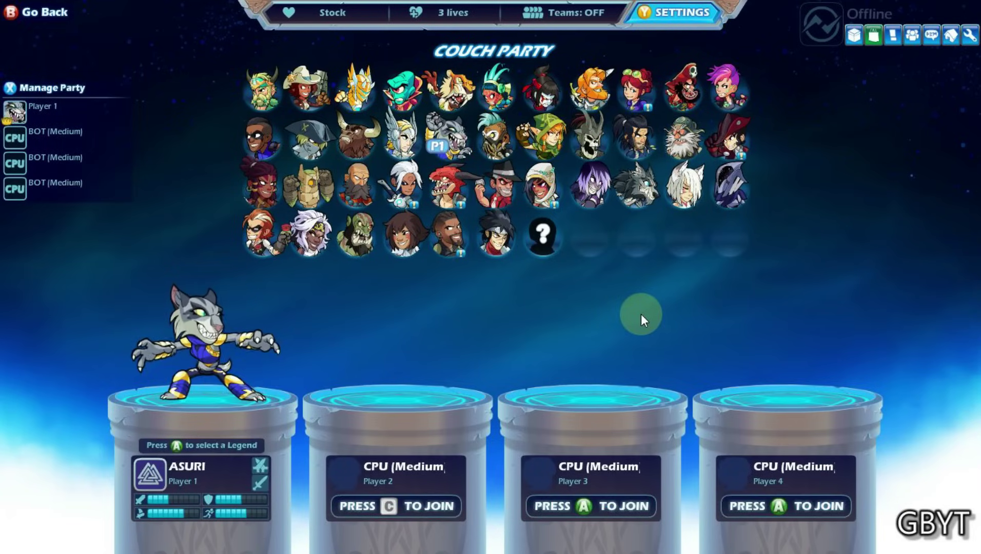
pyautogui.press('Left')
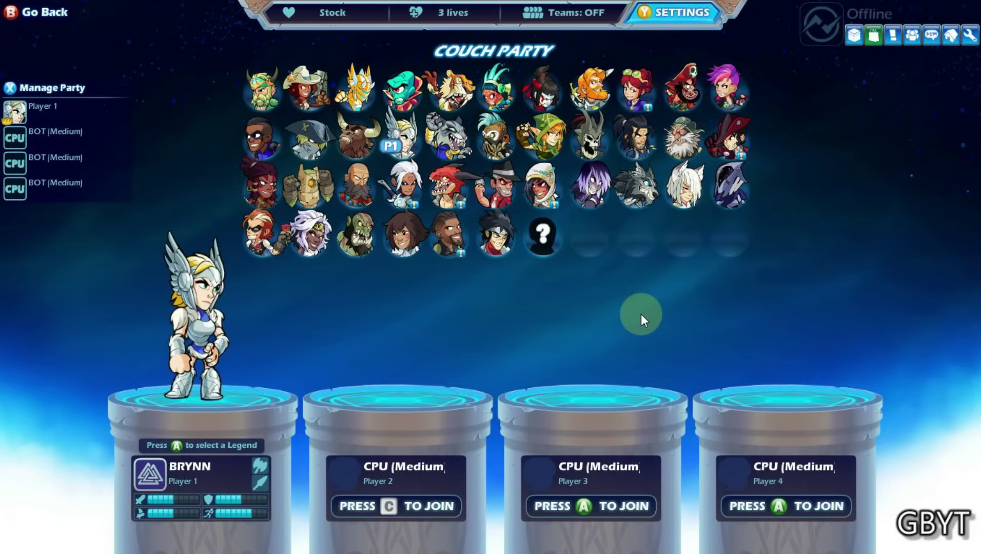
pyautogui.press('Right')
pyautogui.press('Down')
pyautogui.press('Down')
pyautogui.press('Left')
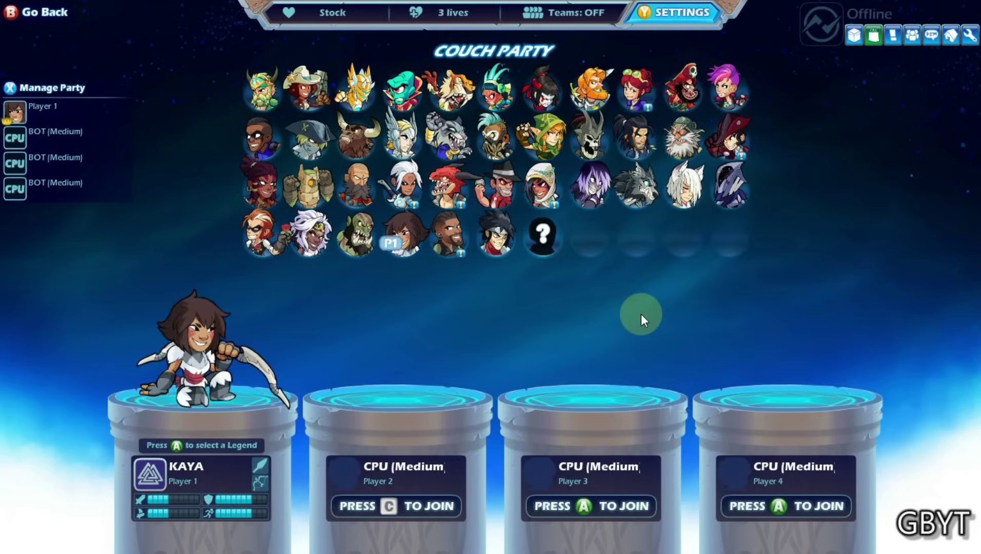
pyautogui.press('Right')
pyautogui.press('Return')
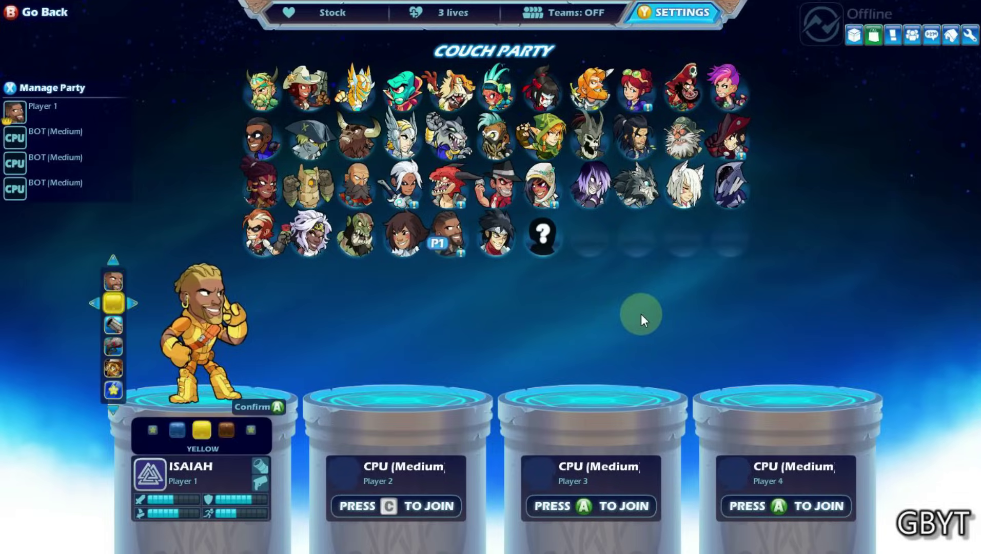
pyautogui.press('Return')
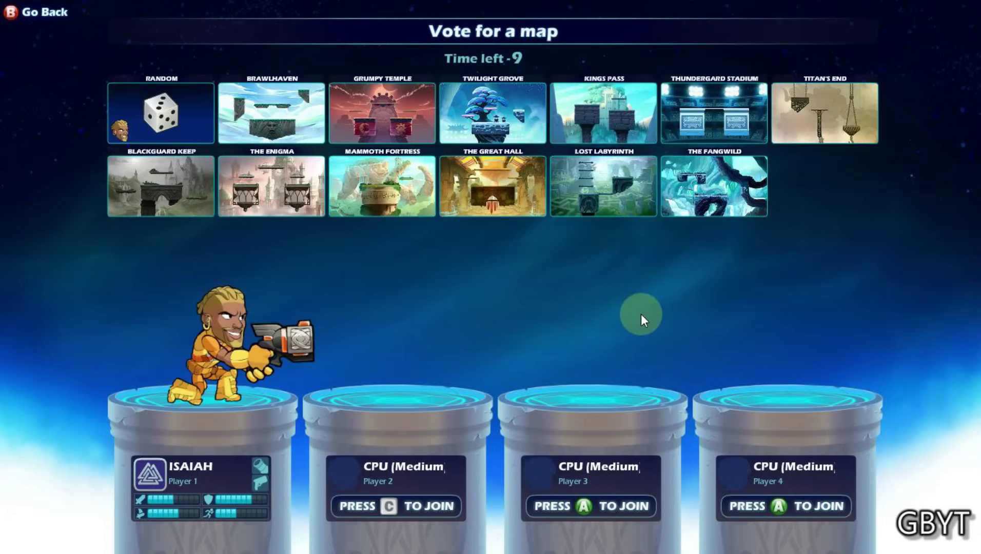
pyautogui.press('Return')
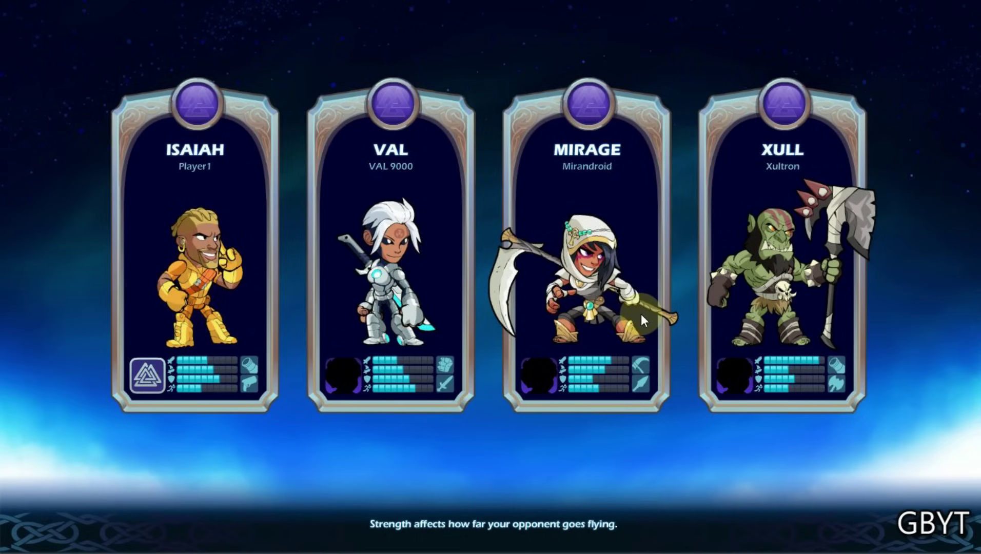